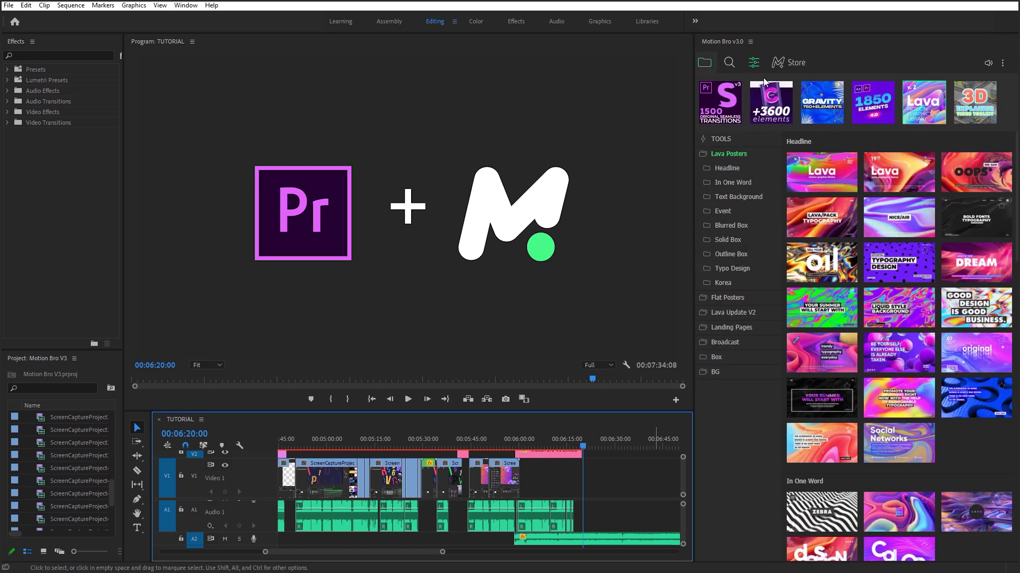
- Browse the 1850 Elements and Gravity packs, then apply Smart Big Typo from the +3600 elements pack
{"action": "left_click", "coordinate": [877, 114]}
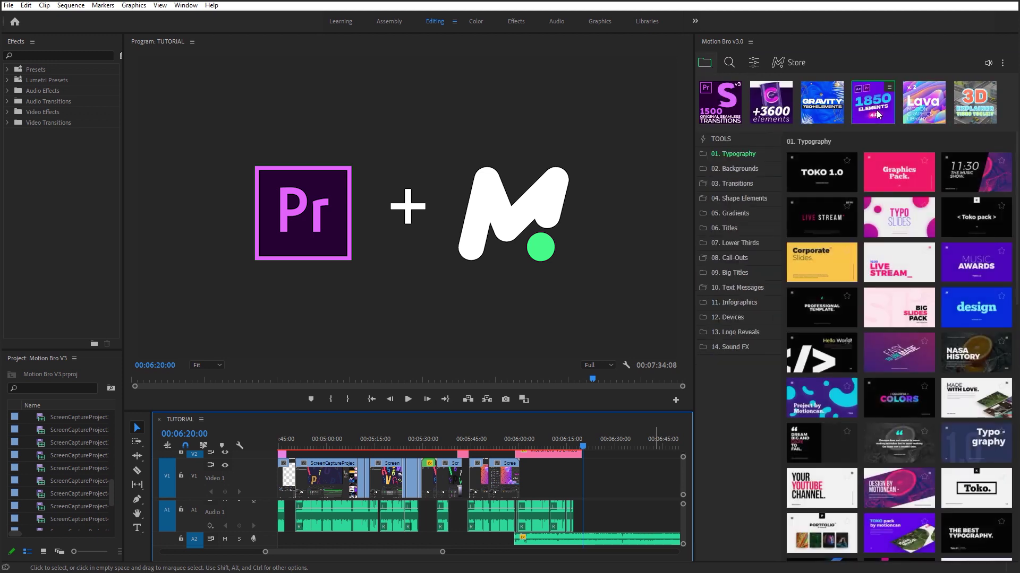
{"action": "left_click", "coordinate": [833, 116]}
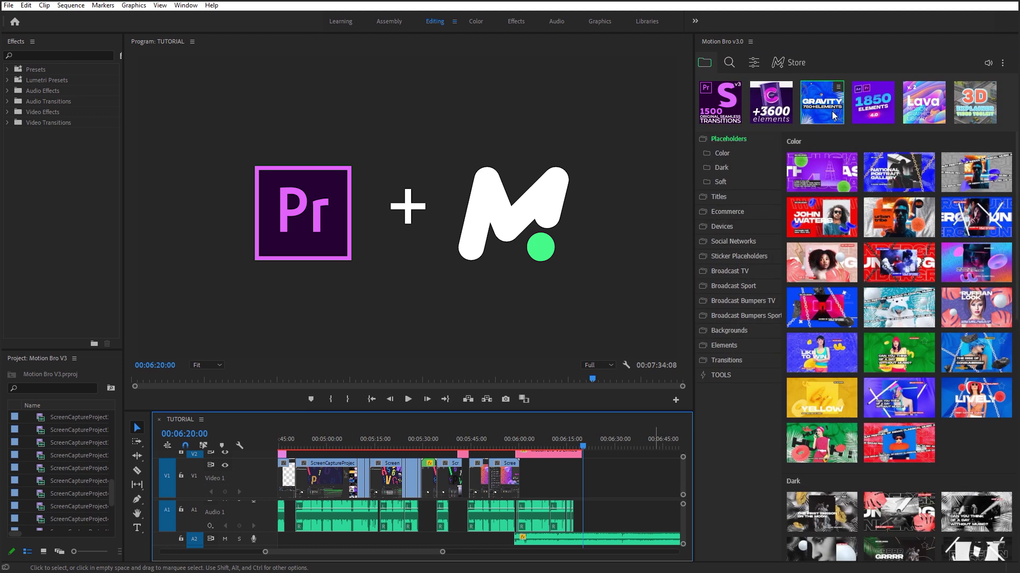
{"action": "left_click", "coordinate": [775, 117]}
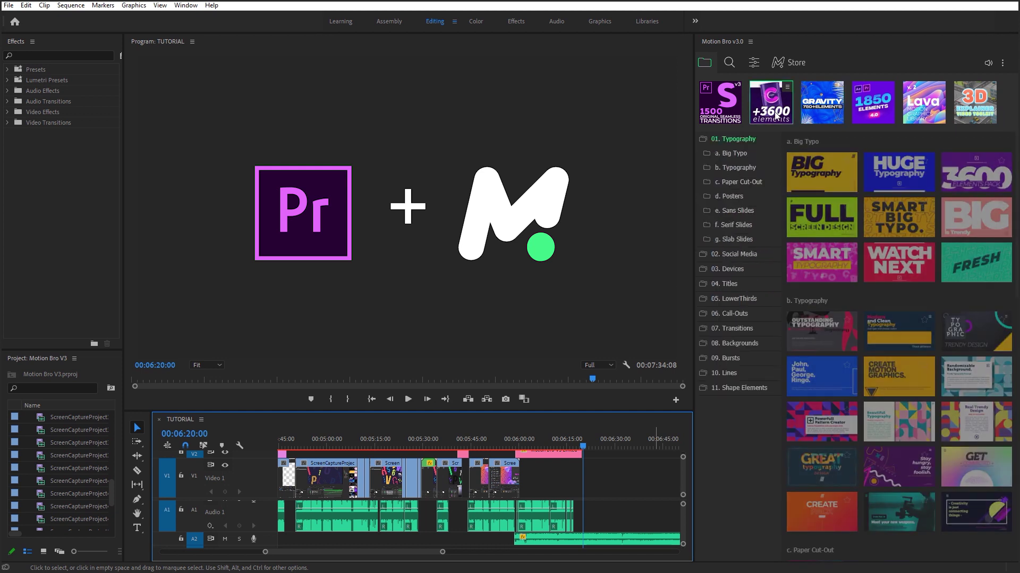
{"action": "mouse_move", "coordinate": [892, 226]}
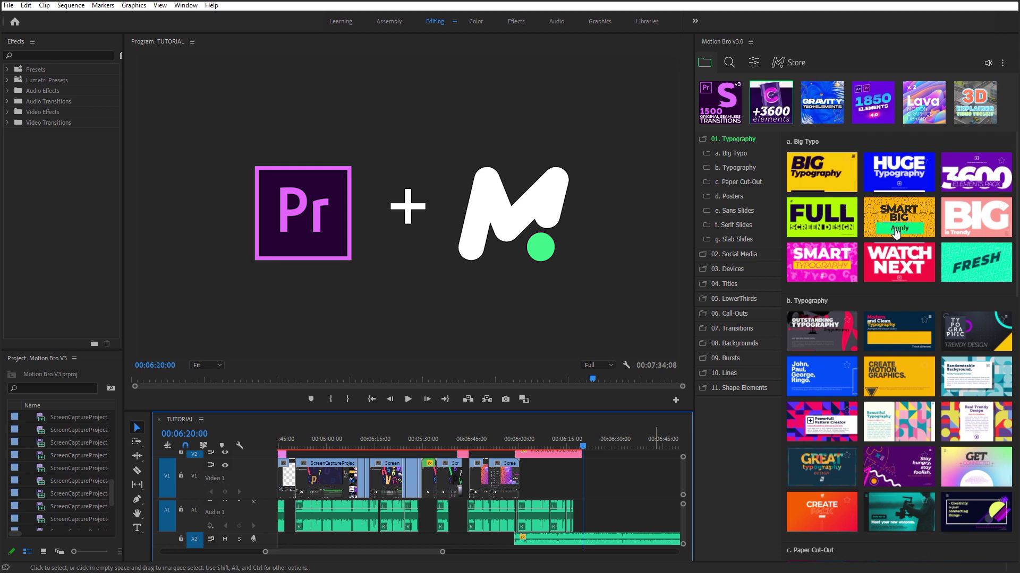
{"action": "left_click", "coordinate": [896, 233]}
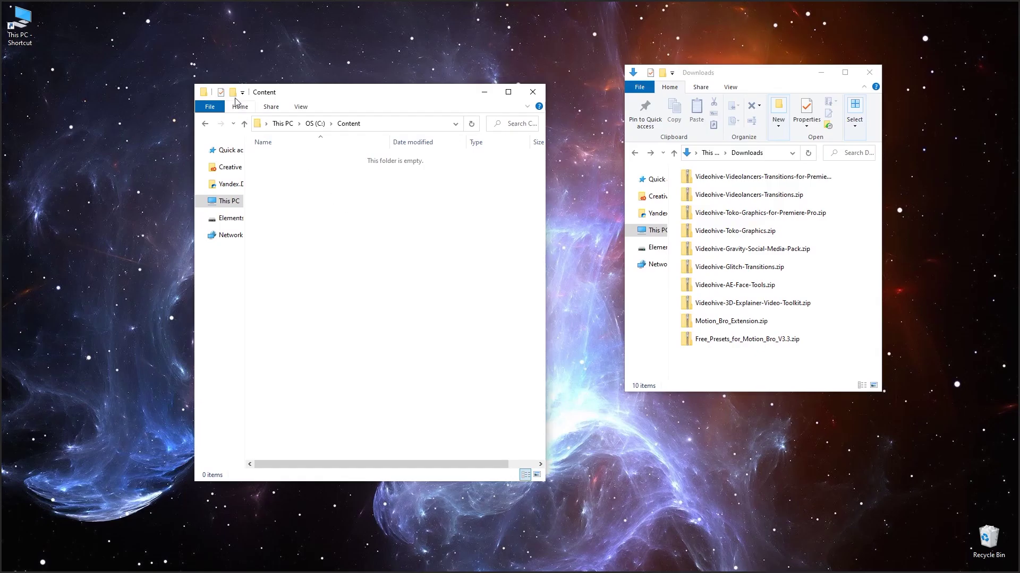
- Create a folder named 'Motion Bro Packages' inside C:\Content and open it
{"action": "left_click", "coordinate": [232, 94]}
{"action": "type", "text": "Motion Bro"}
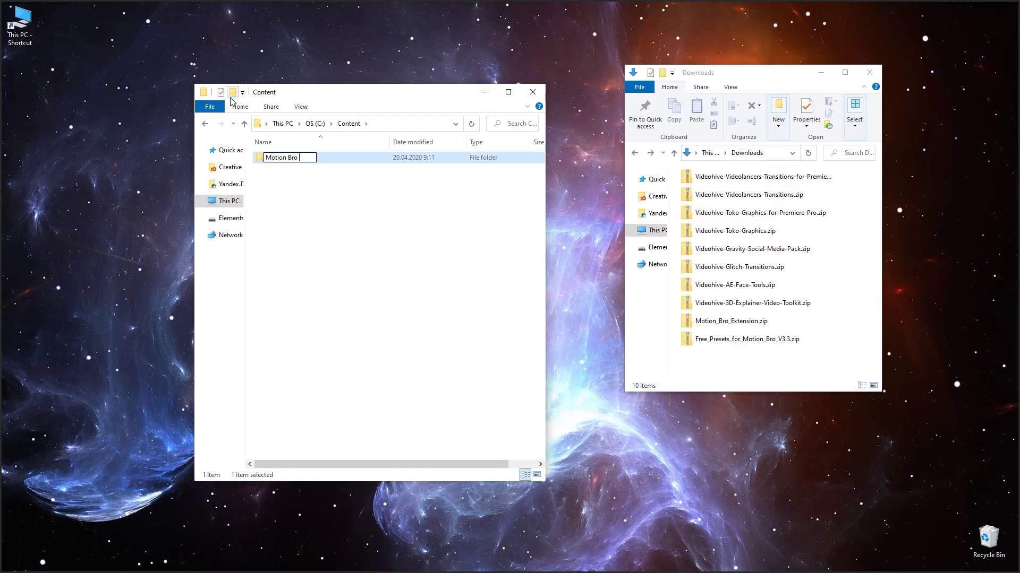
{"action": "type", "text": " Packages"}
{"action": "key", "text": "Return"}
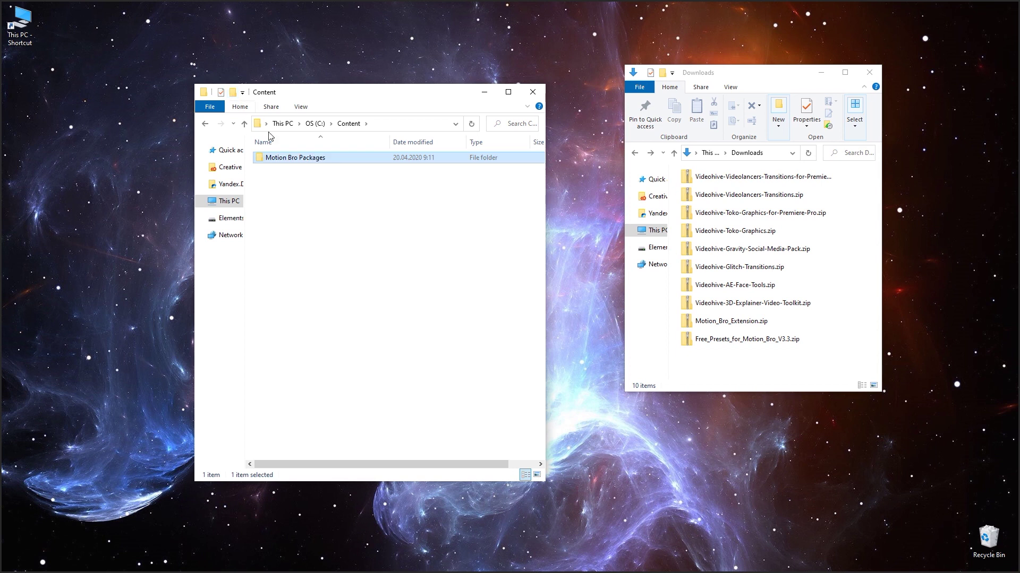
{"action": "double_click", "coordinate": [307, 157]}
- Copy the Videolancer's Transitions, AE-Face-Tools and Gravity pack folders from their zips into Motion Bro Packages
{"action": "double_click", "coordinate": [701, 195]}
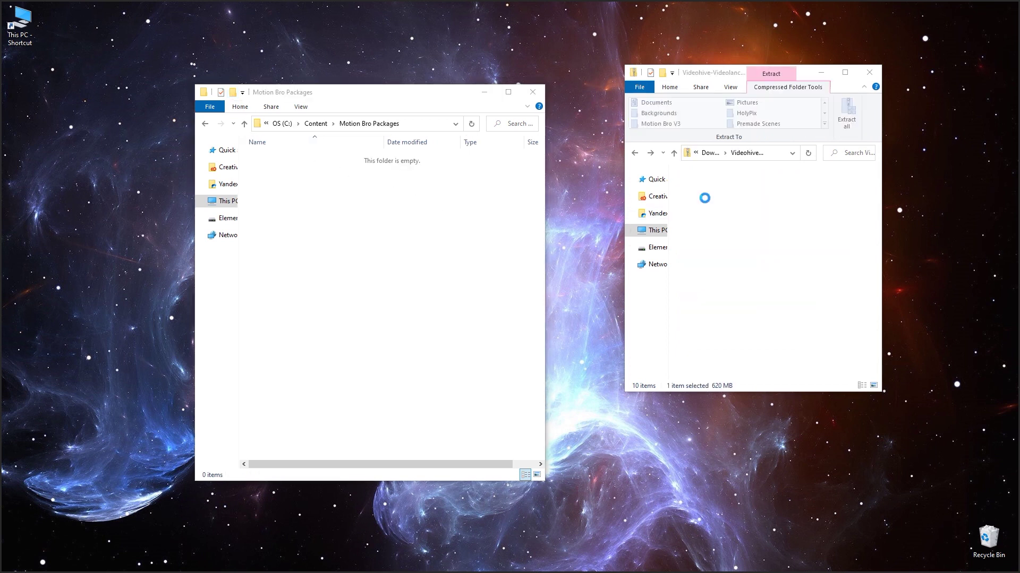
{"action": "left_click_drag", "start_coordinate": [717, 190], "coordinate": [357, 228]}
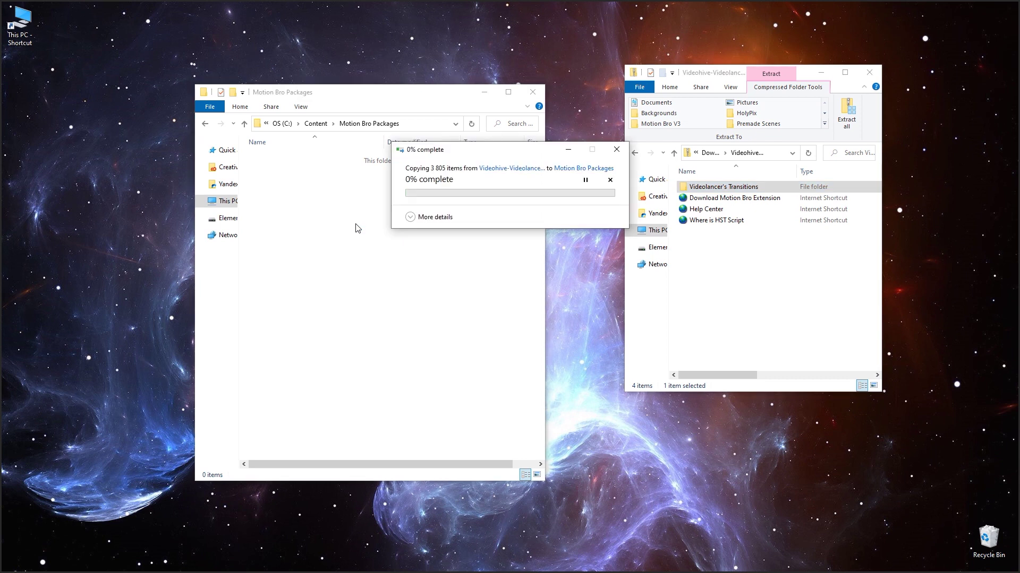
{"action": "left_click", "coordinate": [634, 153]}
{"action": "double_click", "coordinate": [712, 282]}
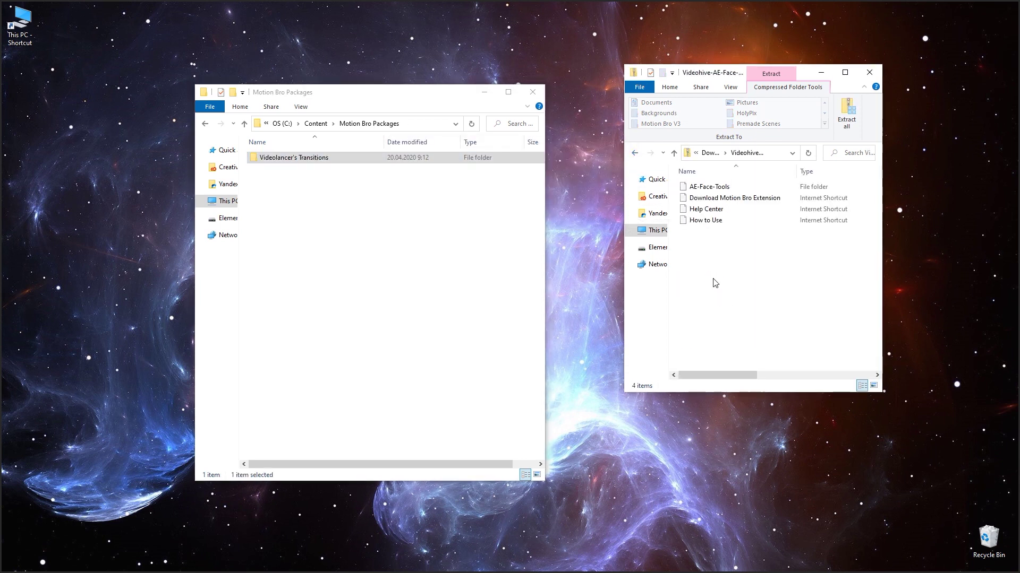
{"action": "left_click_drag", "start_coordinate": [709, 187], "coordinate": [338, 212]}
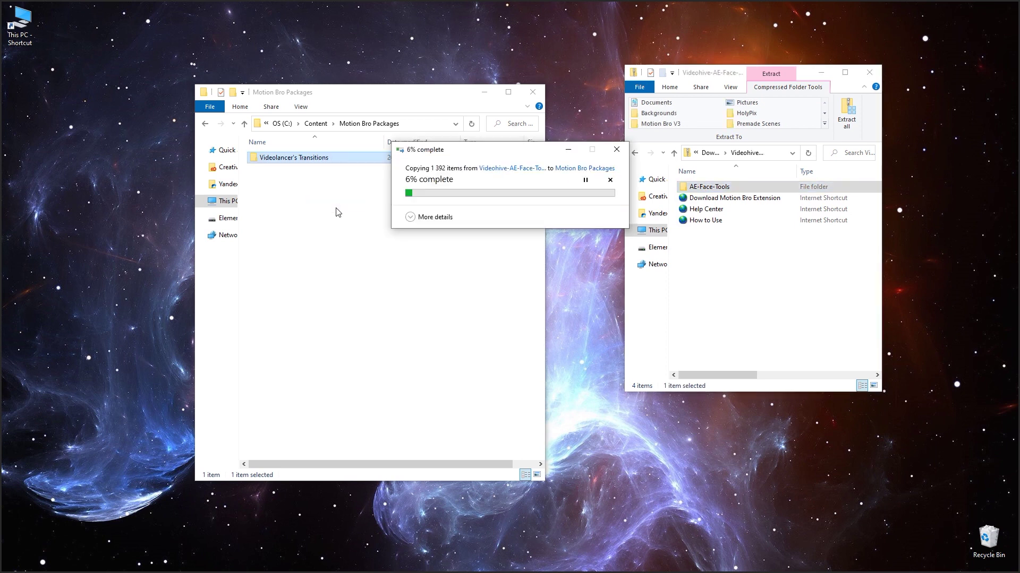
{"action": "left_click", "coordinate": [635, 153]}
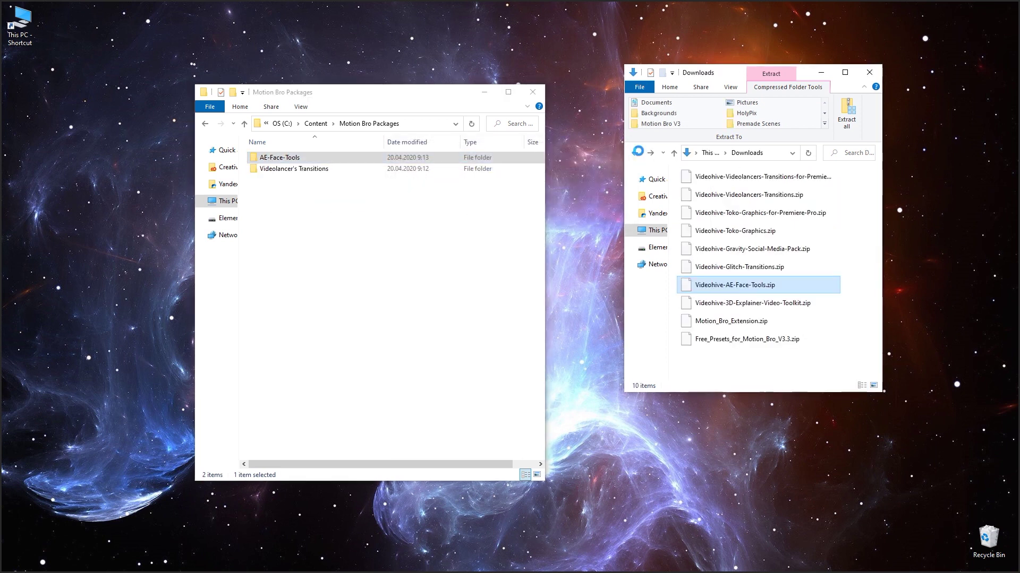
{"action": "left_click", "coordinate": [720, 254]}
{"action": "double_click", "coordinate": [720, 254]}
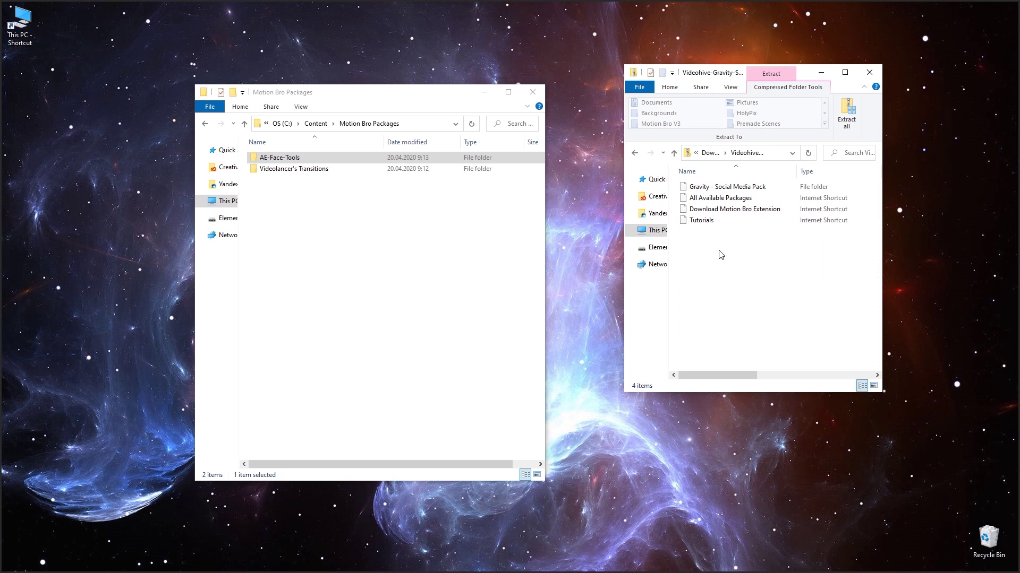
{"action": "left_click_drag", "start_coordinate": [722, 187], "coordinate": [382, 231]}
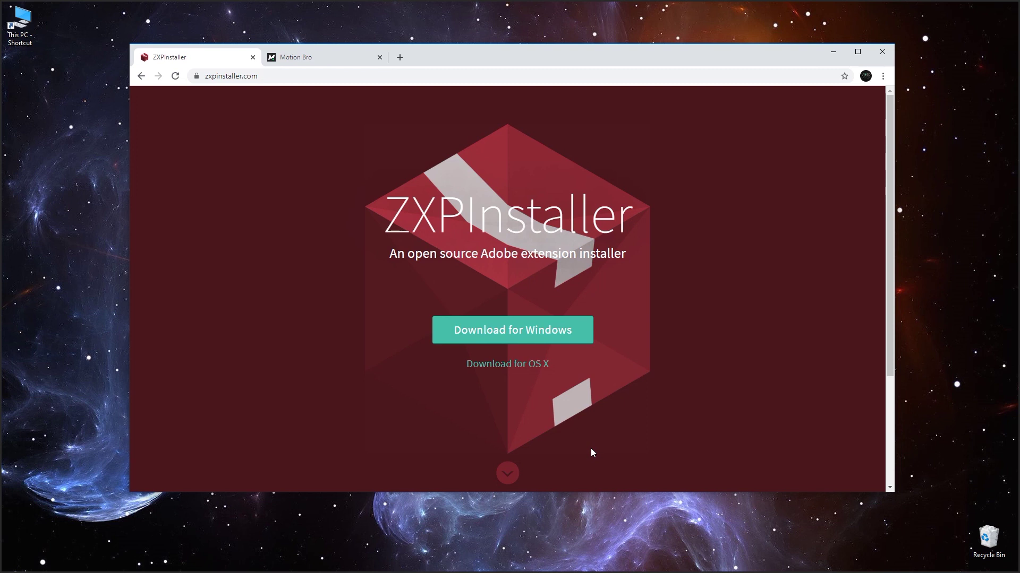
- Download the Windows version of ZXPInstaller from zxpinstaller.com and run its setup to completion
{"action": "left_click", "coordinate": [543, 332]}
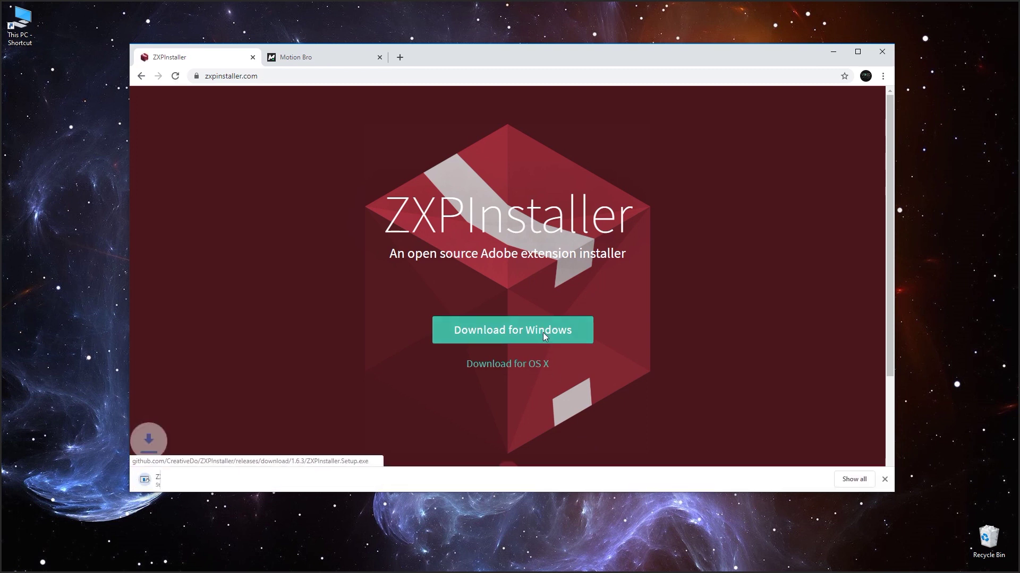
{"action": "left_click", "coordinate": [209, 481]}
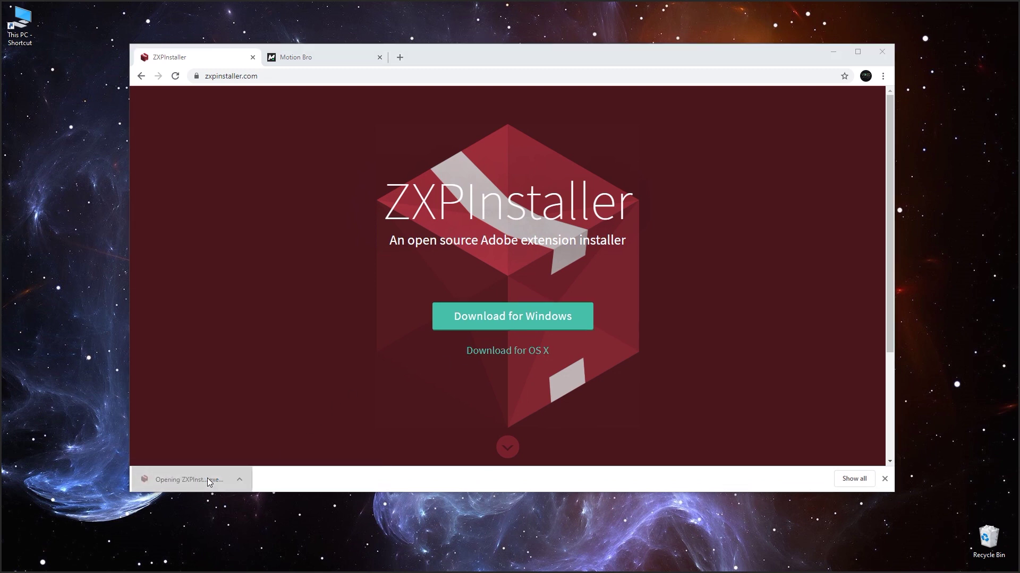
{"action": "left_click", "coordinate": [572, 376]}
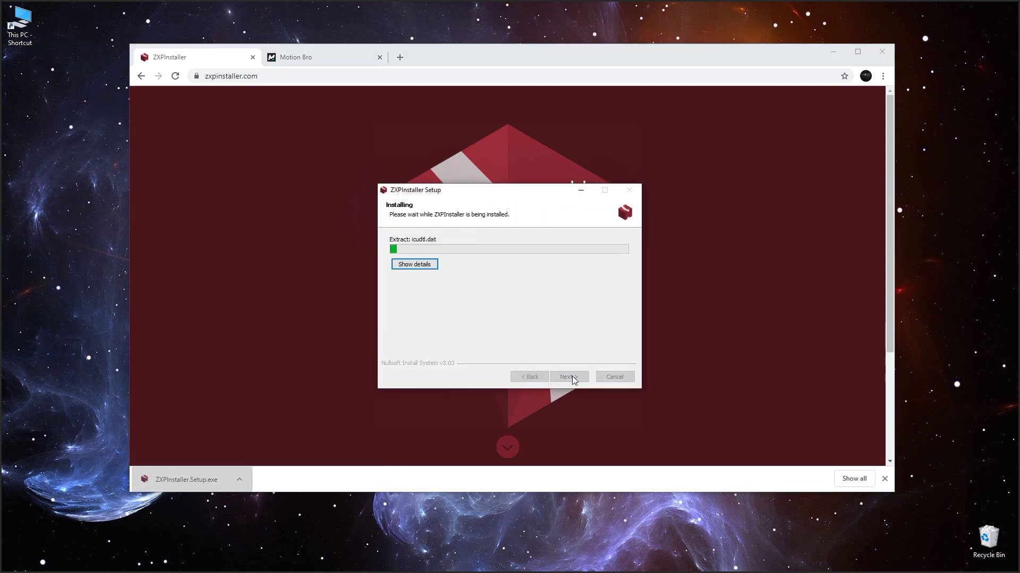
{"action": "left_click", "coordinate": [569, 377]}
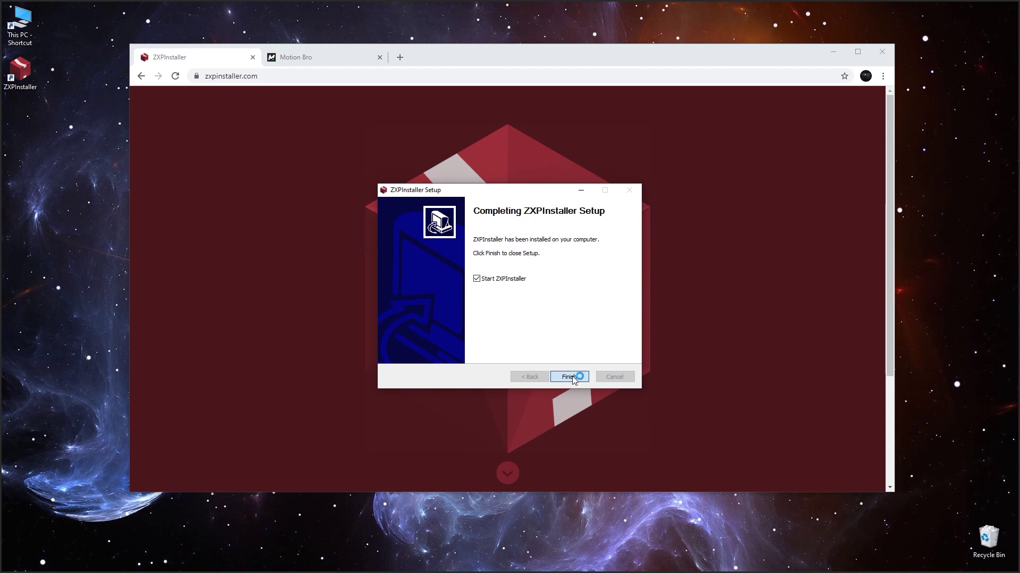
{"action": "left_click", "coordinate": [350, 65]}
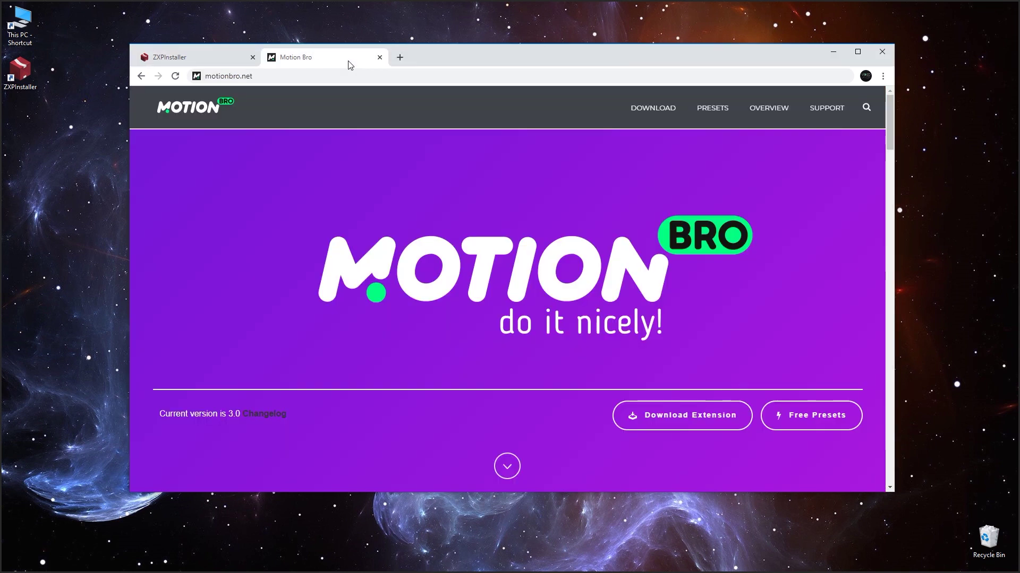
- Download the Motion Bro extension, put MotionBro 3.0.zxp on the desktop and install it with ZXPInstaller
{"action": "left_click", "coordinate": [669, 409]}
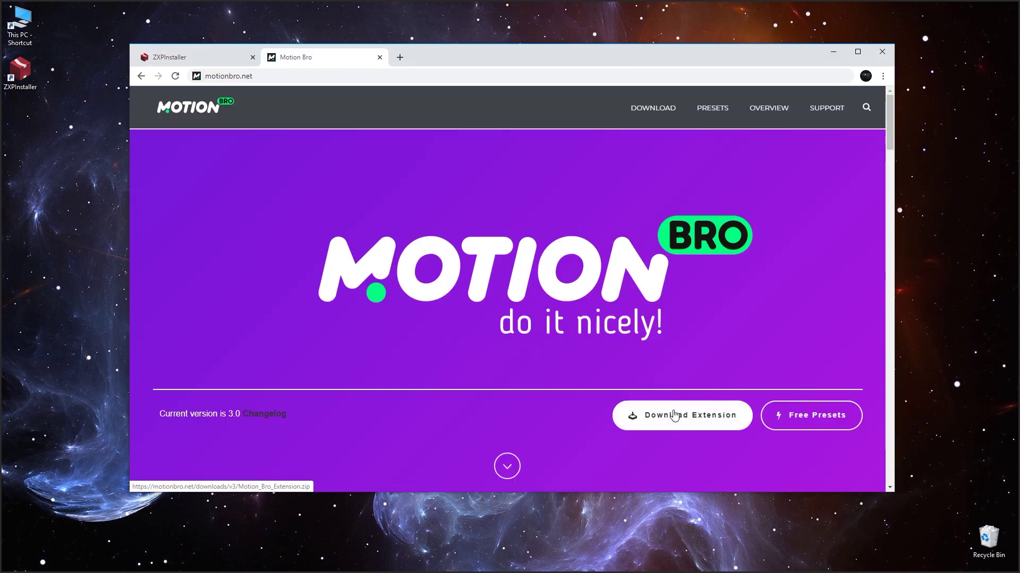
{"action": "left_click", "coordinate": [202, 479]}
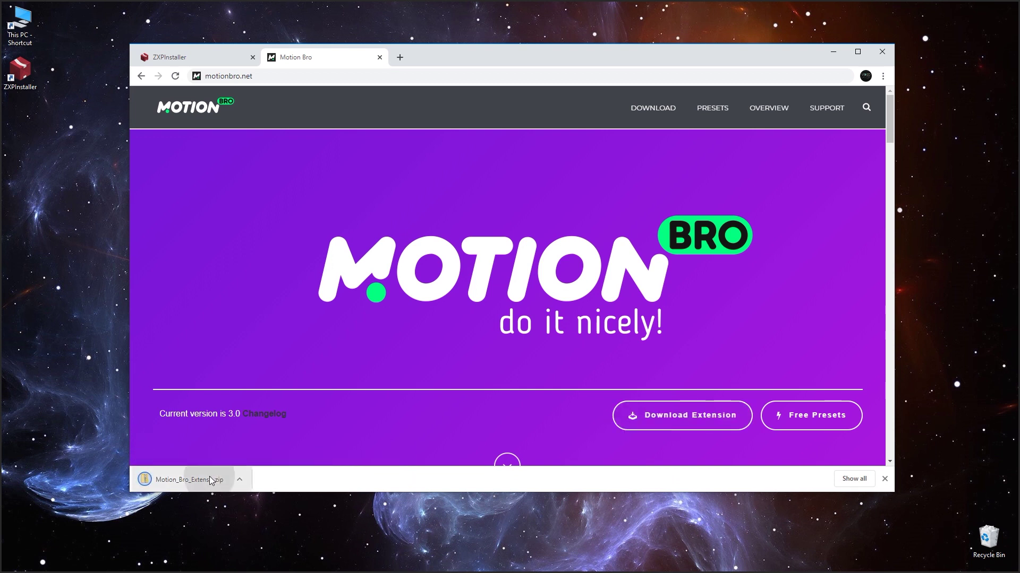
{"action": "left_click_drag", "start_coordinate": [469, 361], "coordinate": [71, 244]}
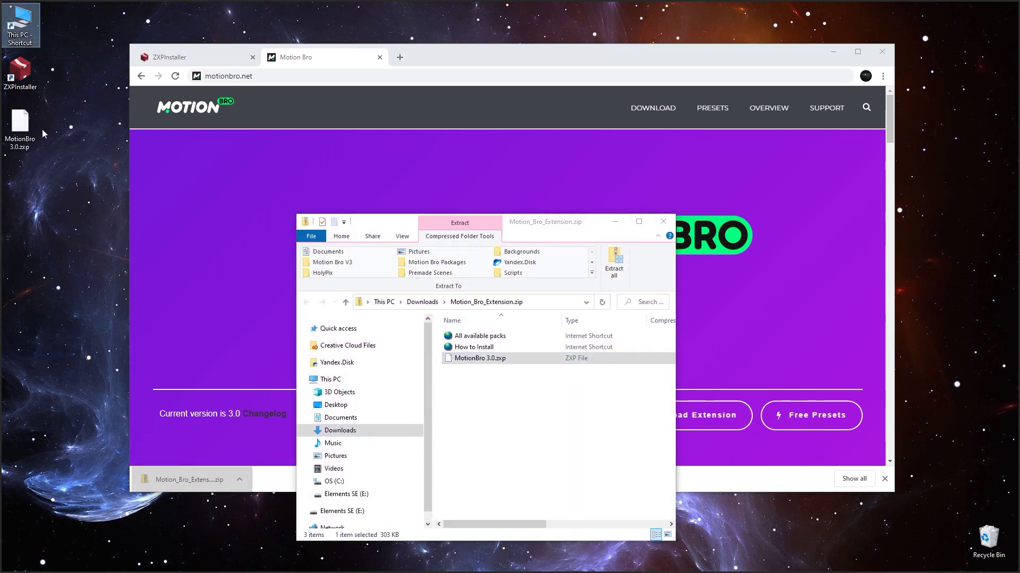
{"action": "double_click", "coordinate": [20, 74]}
{"action": "left_click_drag", "start_coordinate": [20, 123], "coordinate": [517, 281]}
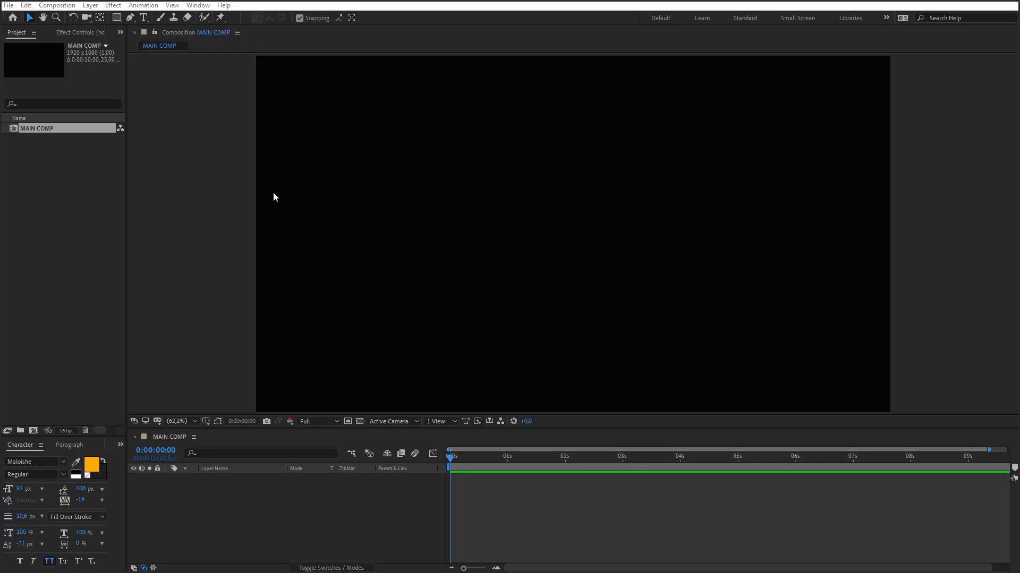
- Open the Motion Bro v3.0 panel and choose C:\Content\Motion Bro Packages as its packs folder
{"action": "left_click", "coordinate": [198, 6]}
{"action": "mouse_move", "coordinate": [239, 59]}
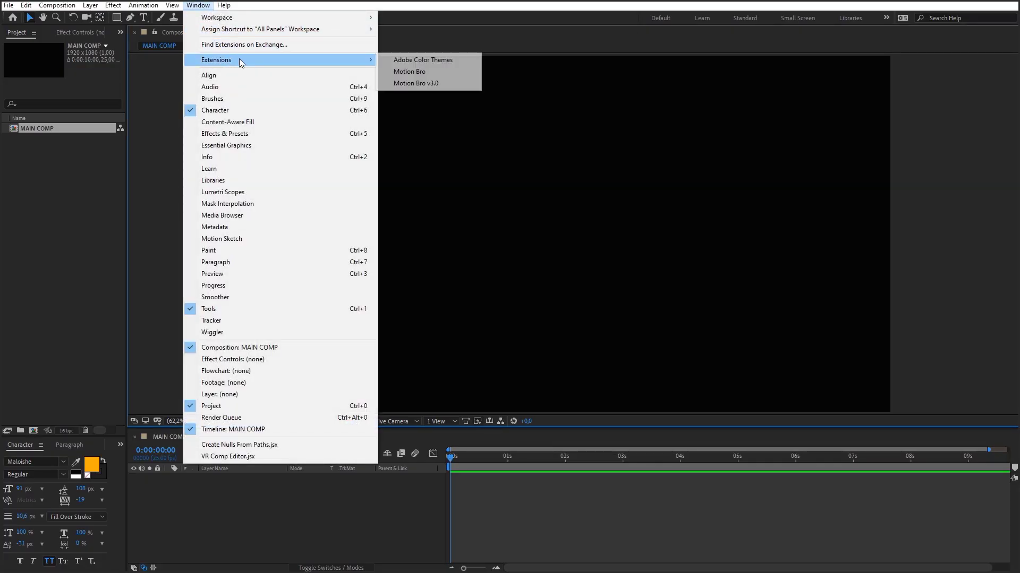
{"action": "left_click", "coordinate": [400, 81]}
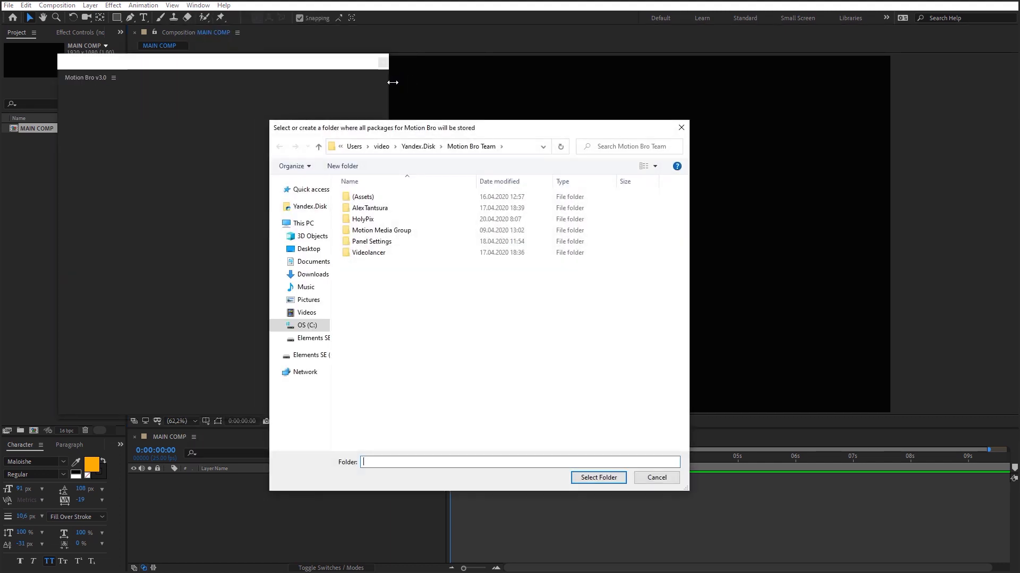
{"action": "left_click", "coordinate": [310, 325]}
{"action": "double_click", "coordinate": [365, 219]}
{"action": "double_click", "coordinate": [377, 202]}
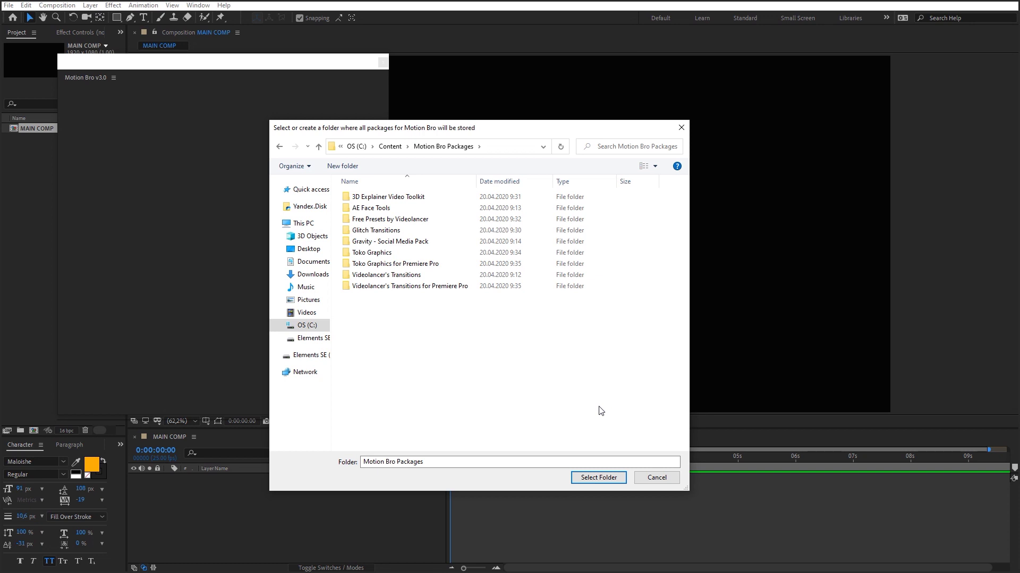
{"action": "left_click", "coordinate": [595, 477]}
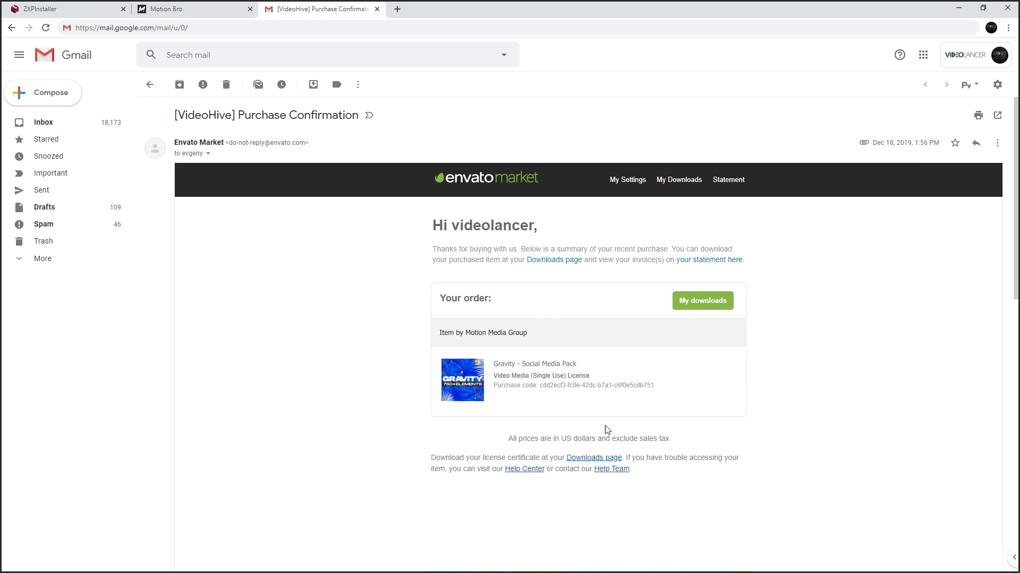
- Copy the Gravity purchase code from the VideoHive email and minimize Chrome
{"action": "left_click_drag", "start_coordinate": [539, 387], "coordinate": [663, 389]}
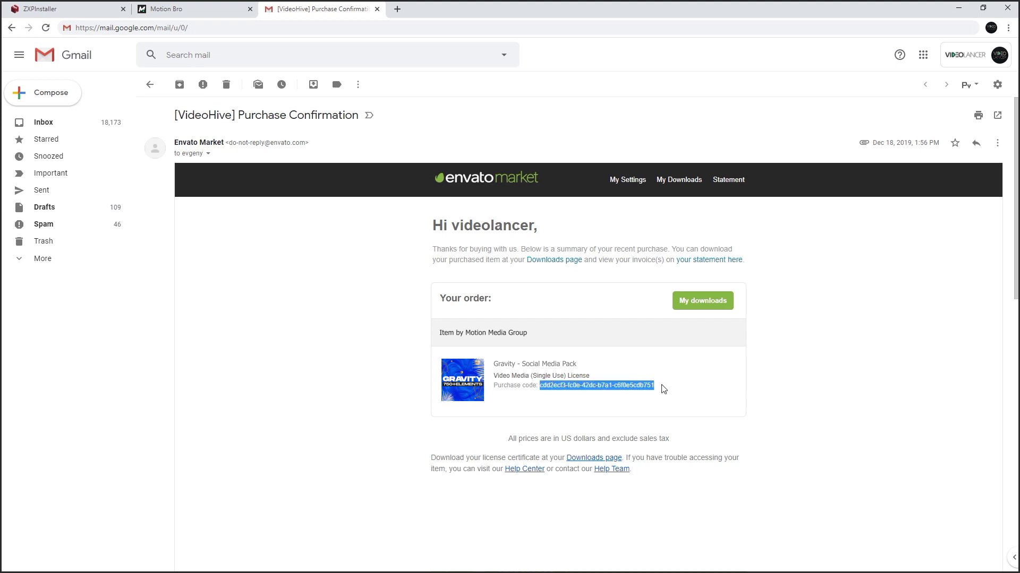
{"action": "right_click", "coordinate": [648, 388]}
{"action": "left_click", "coordinate": [659, 393]}
{"action": "left_click", "coordinate": [961, 11]}
- Paste and verify the GRAVITY 1.0 purchase code, dock Motion Bro beside the viewer, and list installed packs
{"action": "right_click", "coordinate": [217, 239]}
{"action": "left_click", "coordinate": [254, 298]}
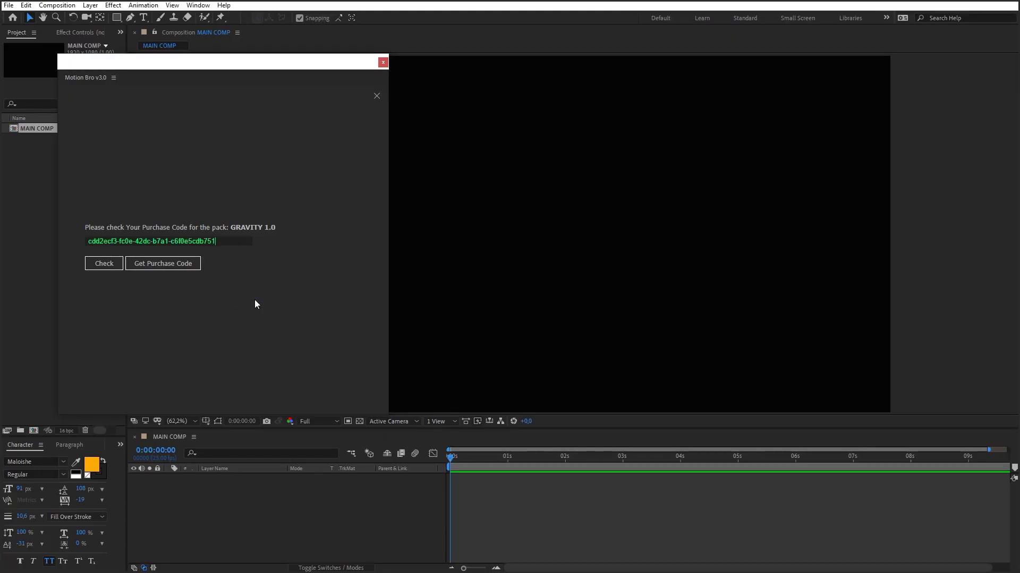
{"action": "left_click", "coordinate": [98, 270]}
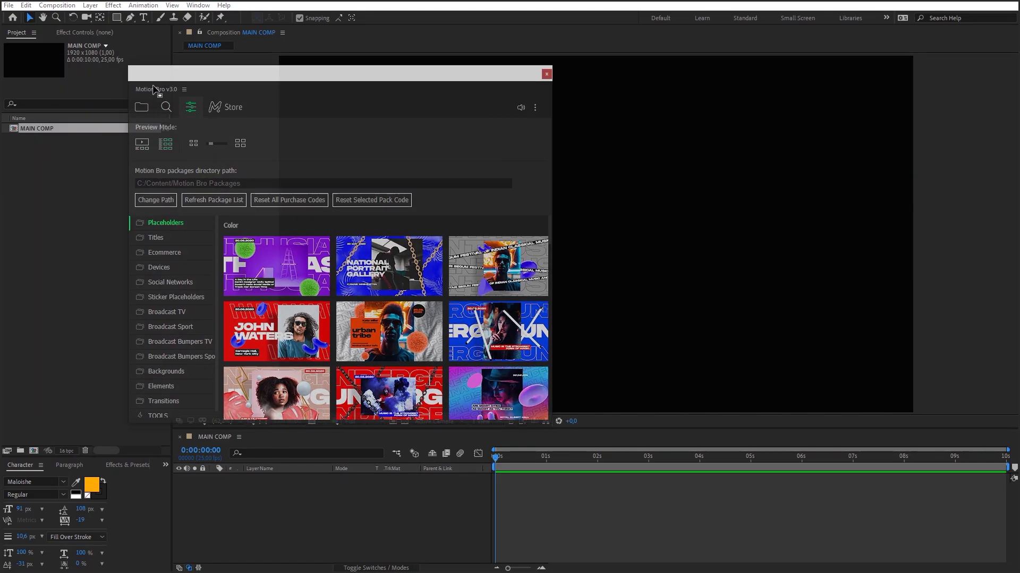
{"action": "left_click_drag", "start_coordinate": [159, 91], "coordinate": [695, 186]}
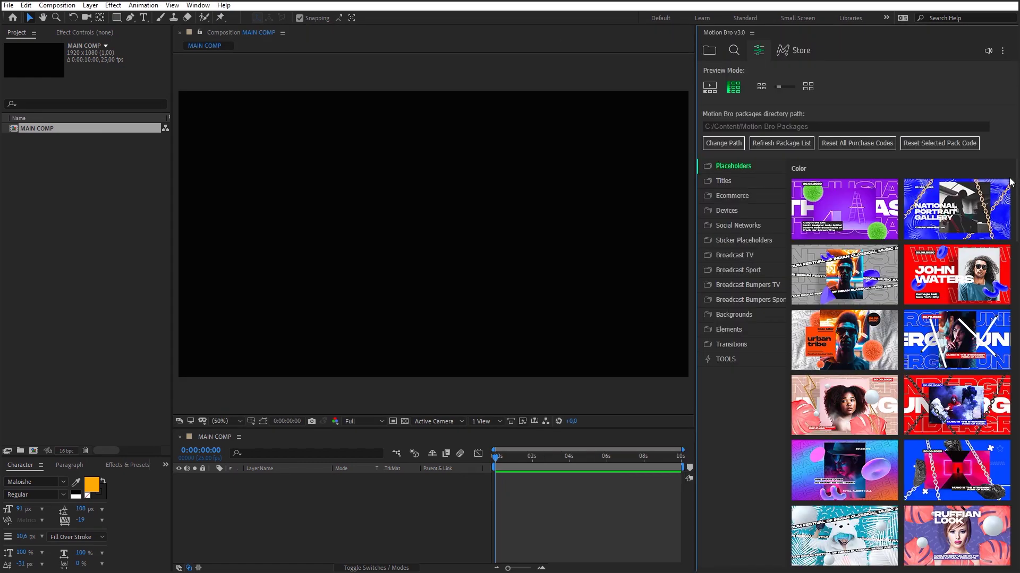
{"action": "left_click", "coordinate": [708, 51]}
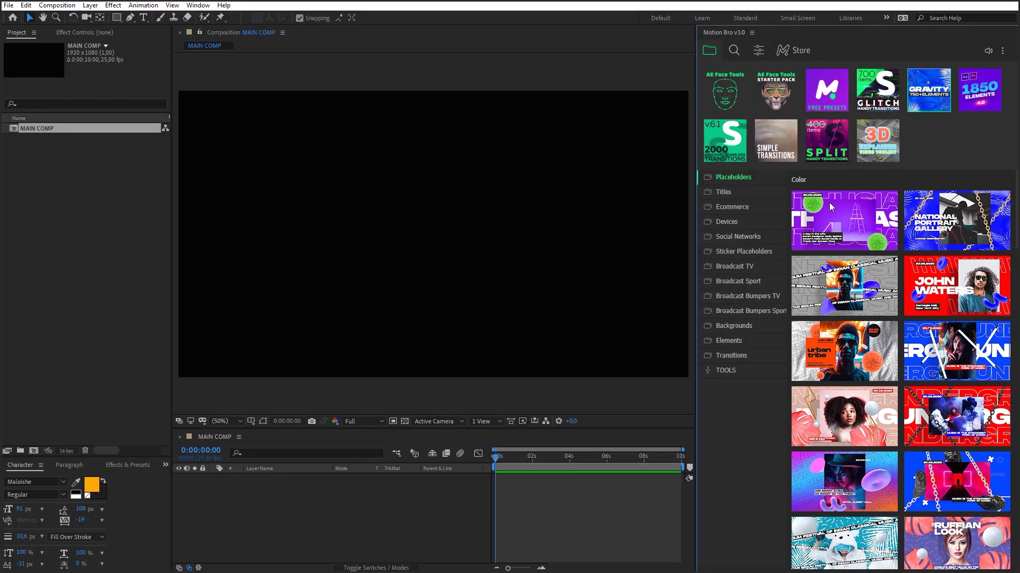
- Try Motion Bro's preview modes, settle on one large thumbnail per row, and close settings
{"action": "mouse_move", "coordinate": [832, 207]}
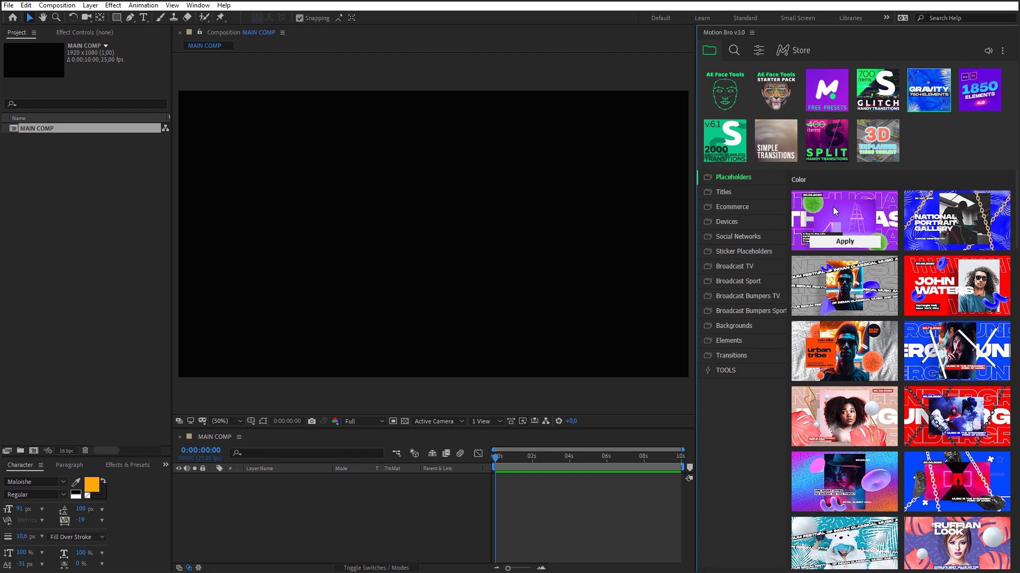
{"action": "left_click", "coordinate": [757, 50]}
{"action": "left_click", "coordinate": [710, 86]}
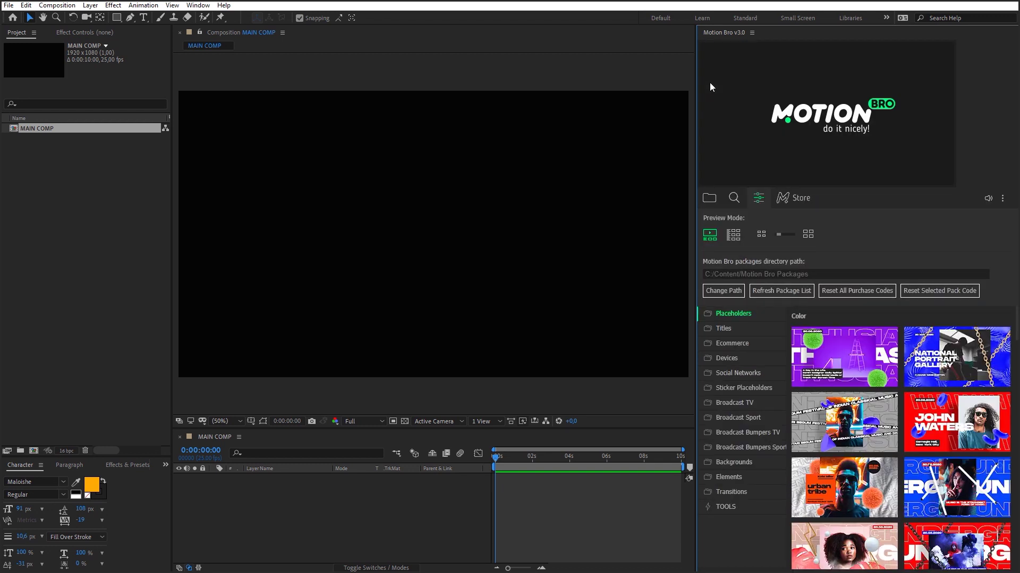
{"action": "mouse_move", "coordinate": [923, 338]}
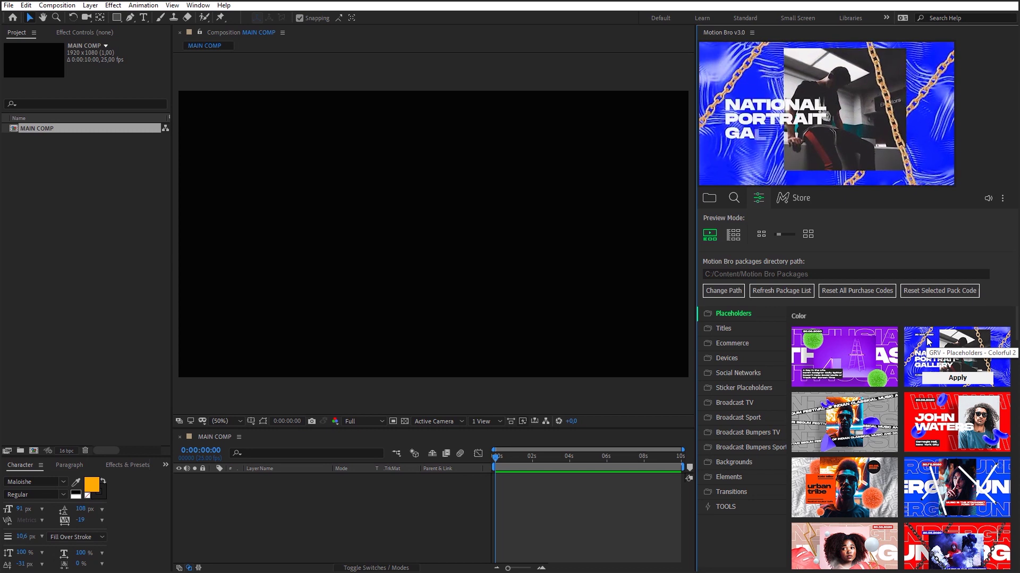
{"action": "left_click", "coordinate": [734, 239]}
{"action": "mouse_move", "coordinate": [944, 281]}
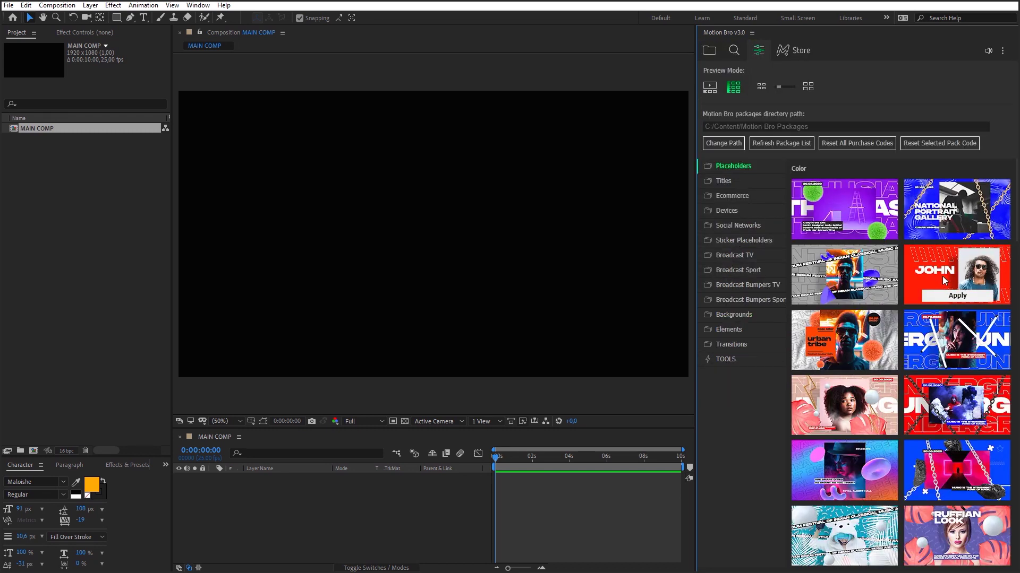
{"action": "left_click", "coordinate": [760, 90]}
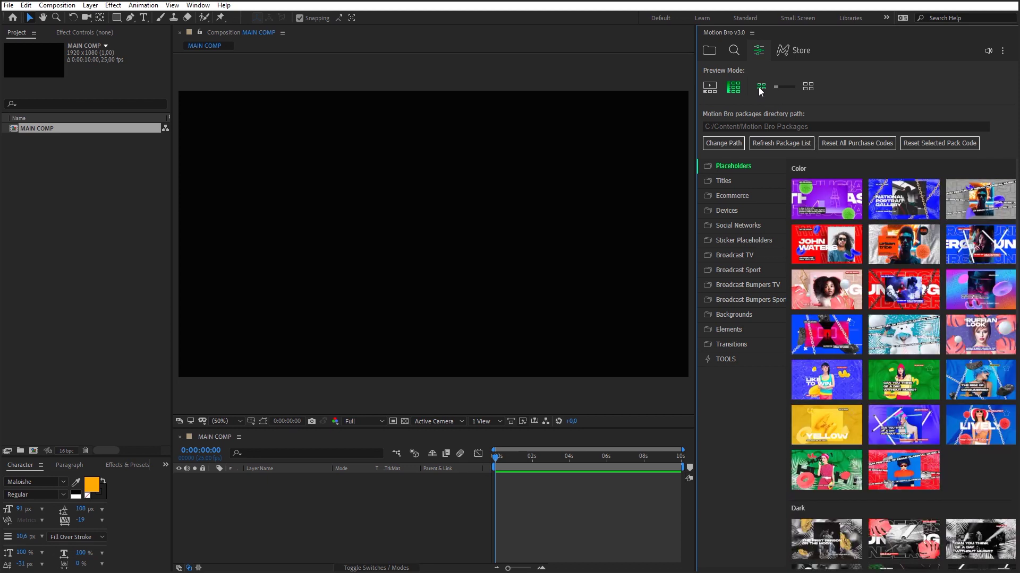
{"action": "left_click", "coordinate": [808, 87]}
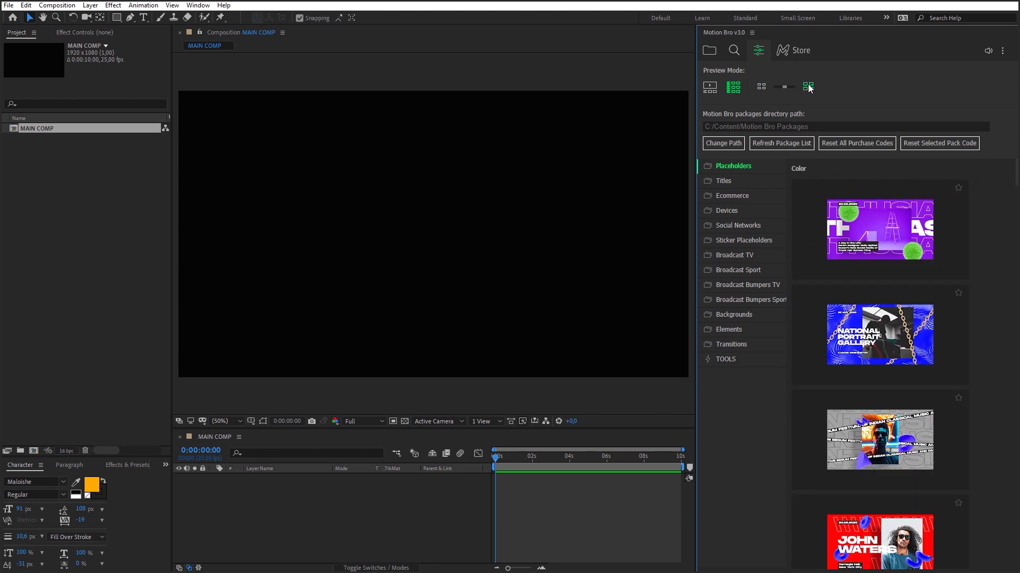
{"action": "left_click", "coordinate": [760, 54]}
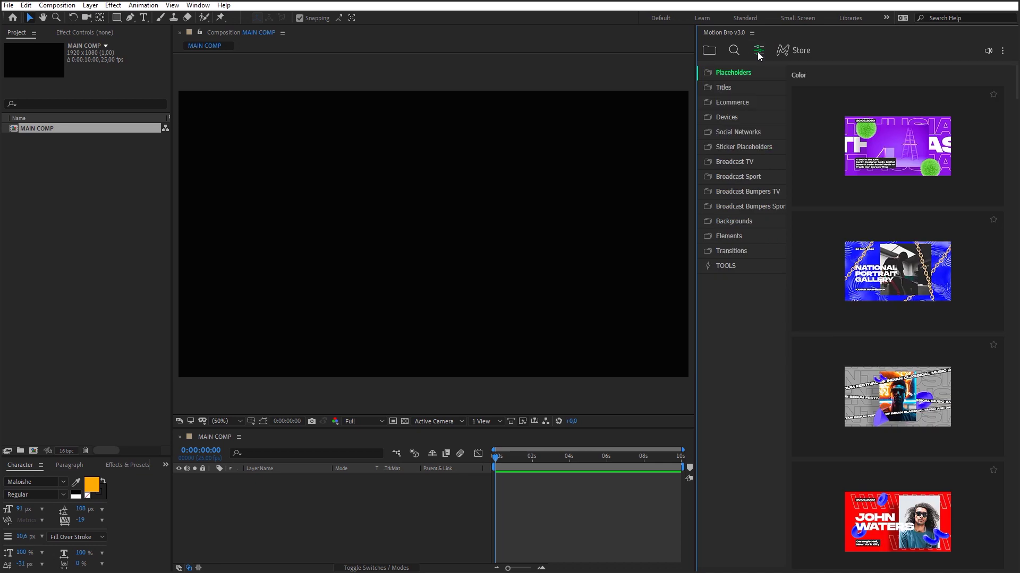
{"action": "mouse_move", "coordinate": [832, 351]}
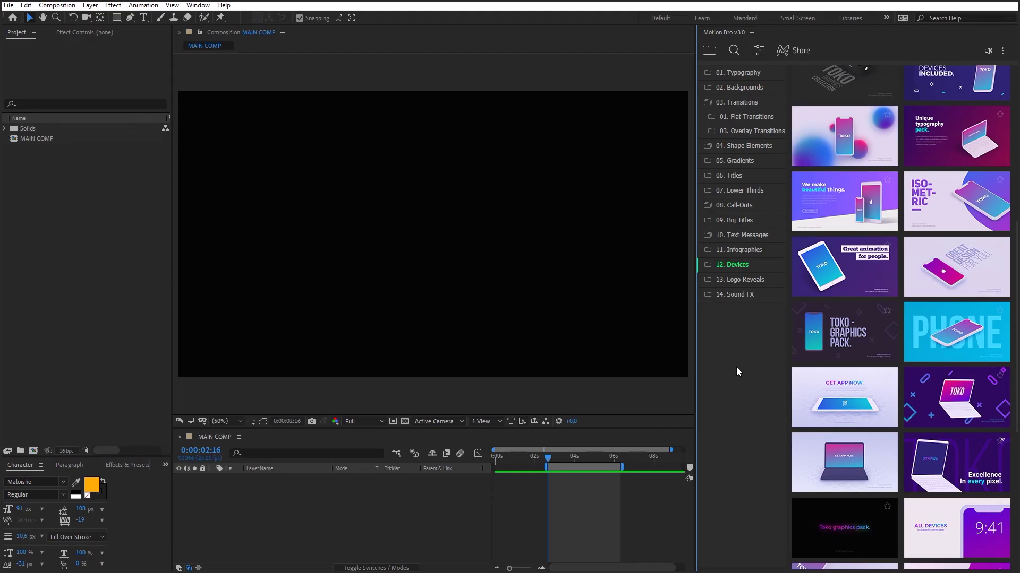
- Apply the GET APP NOW tablet preset from 12. Devices to MAIN COMP
{"action": "left_click", "coordinate": [229, 441]}
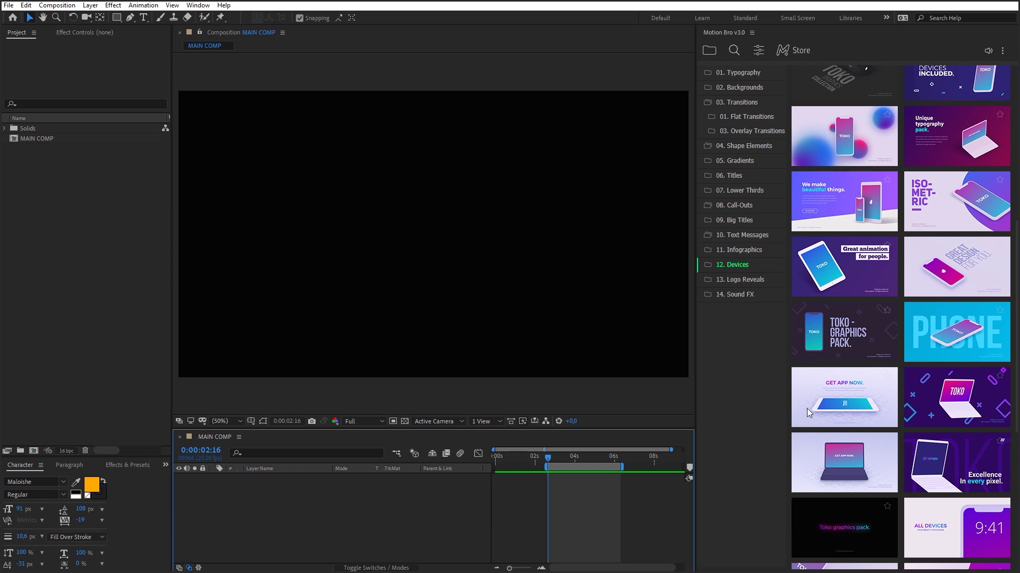
{"action": "mouse_move", "coordinate": [845, 420]}
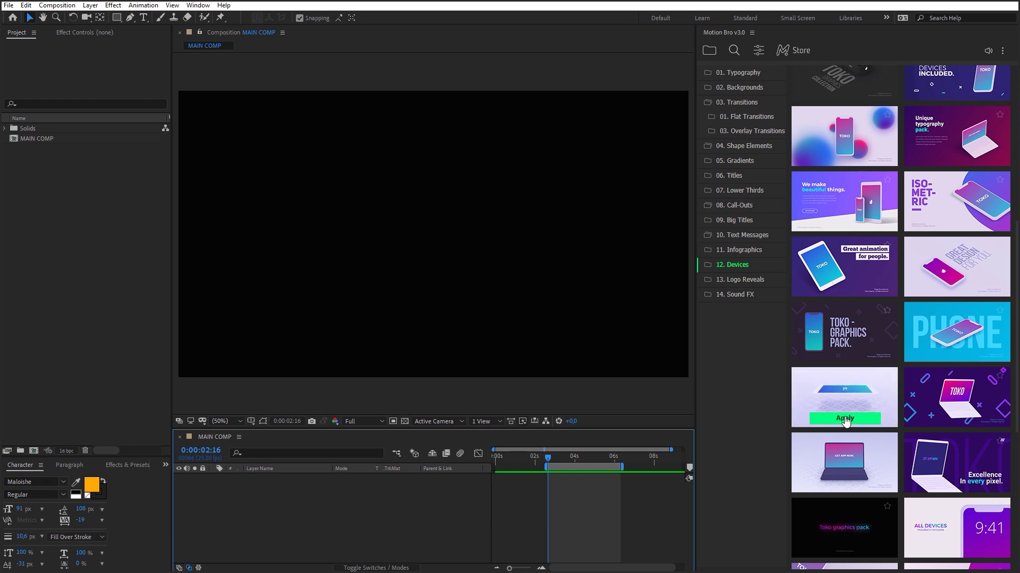
{"action": "left_click", "coordinate": [844, 420]}
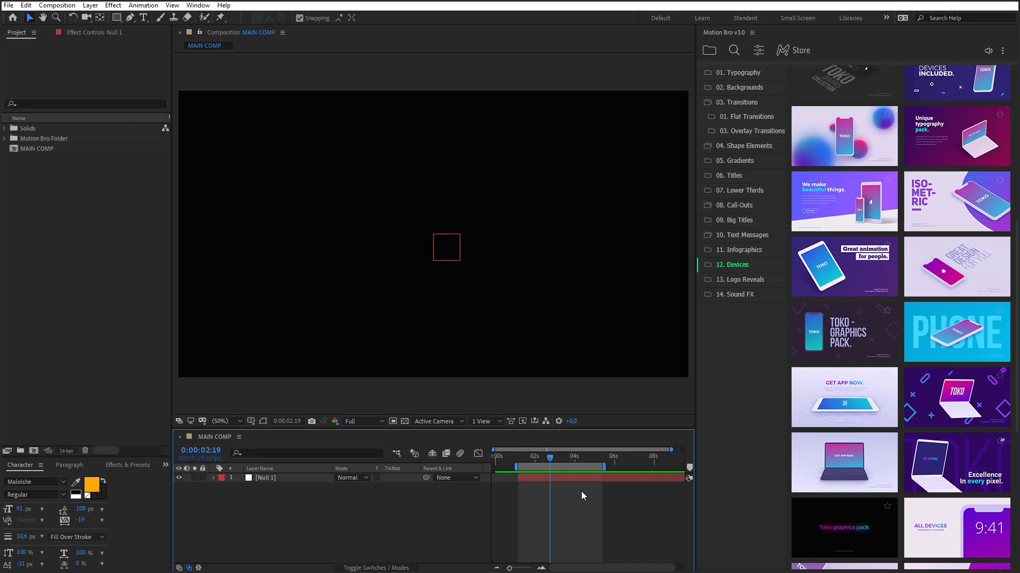
- With Null 1 selected, apply the PHONE device preset
{"action": "left_click", "coordinate": [570, 476]}
{"action": "mouse_move", "coordinate": [985, 356]}
{"action": "left_click", "coordinate": [984, 354]}
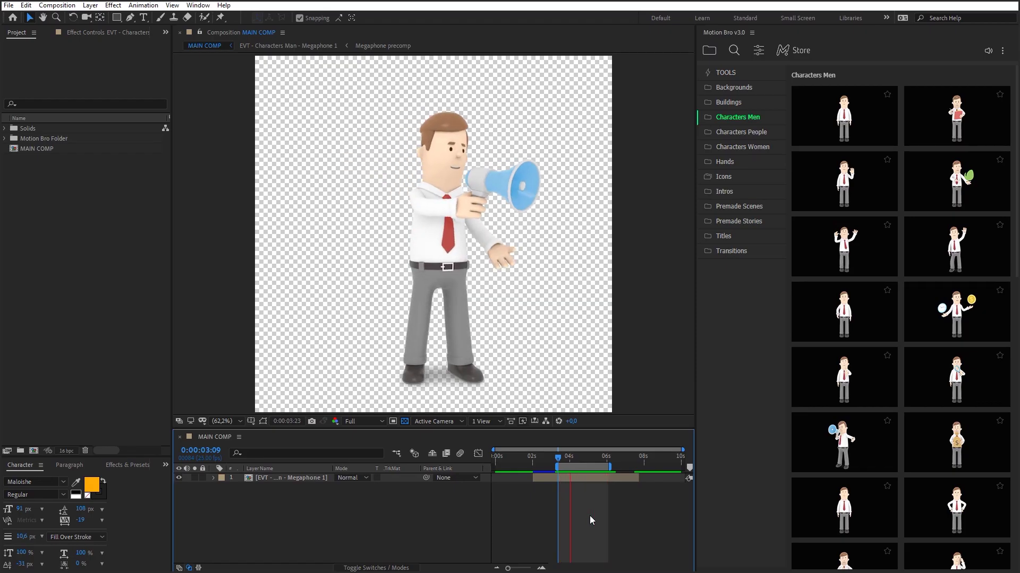
- Select the megaphone character layer and replace it with Characters Man - Happy 1
{"action": "left_click", "coordinate": [575, 476]}
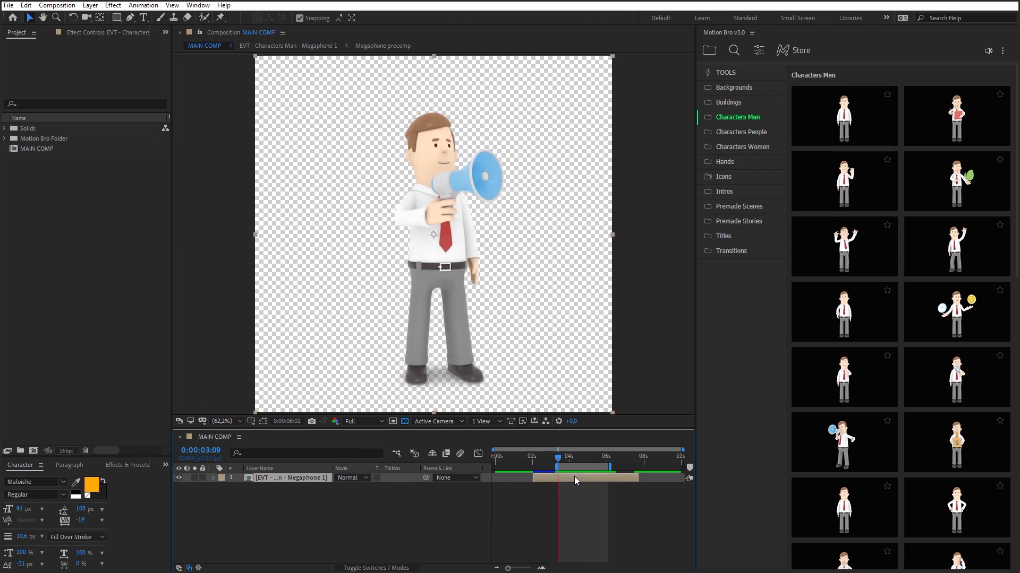
{"action": "mouse_move", "coordinate": [844, 270]}
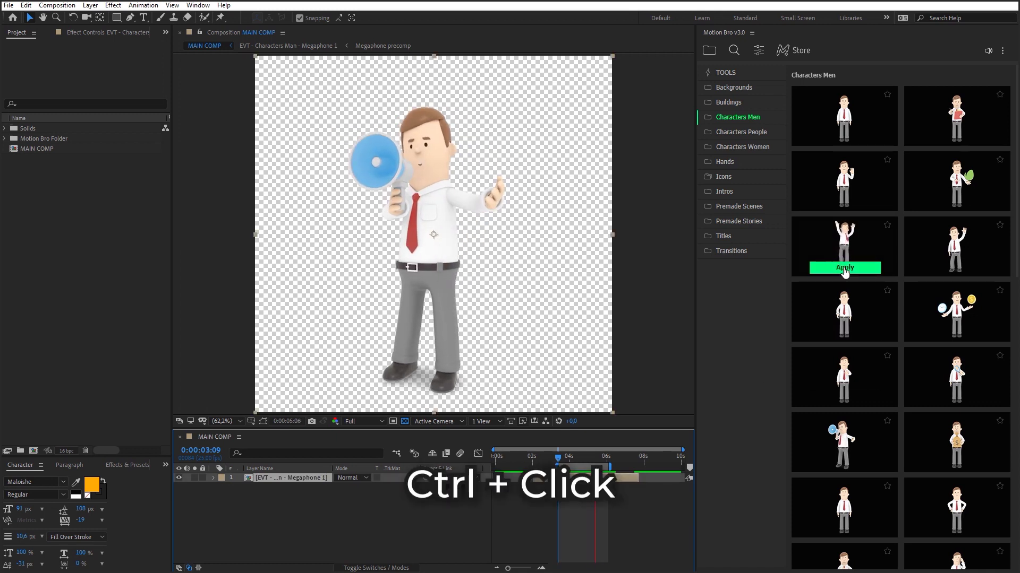
{"action": "left_click", "coordinate": [844, 268], "text": "ctrl"}
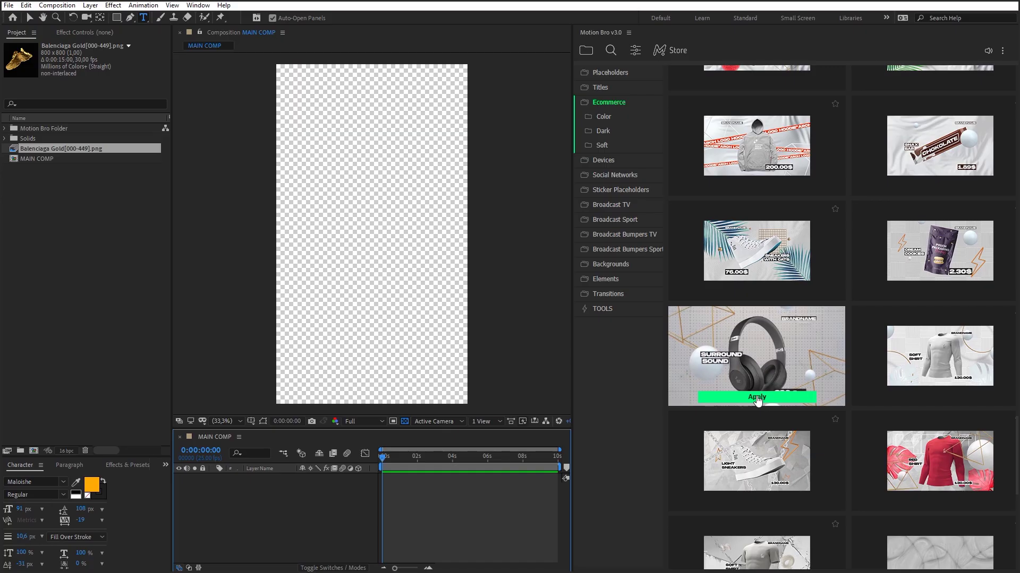
- Apply the headphones Ecommerce Soft preset and open its GRV - Ecommerce - Soft 7 1 precomp
{"action": "left_click", "coordinate": [757, 397]}
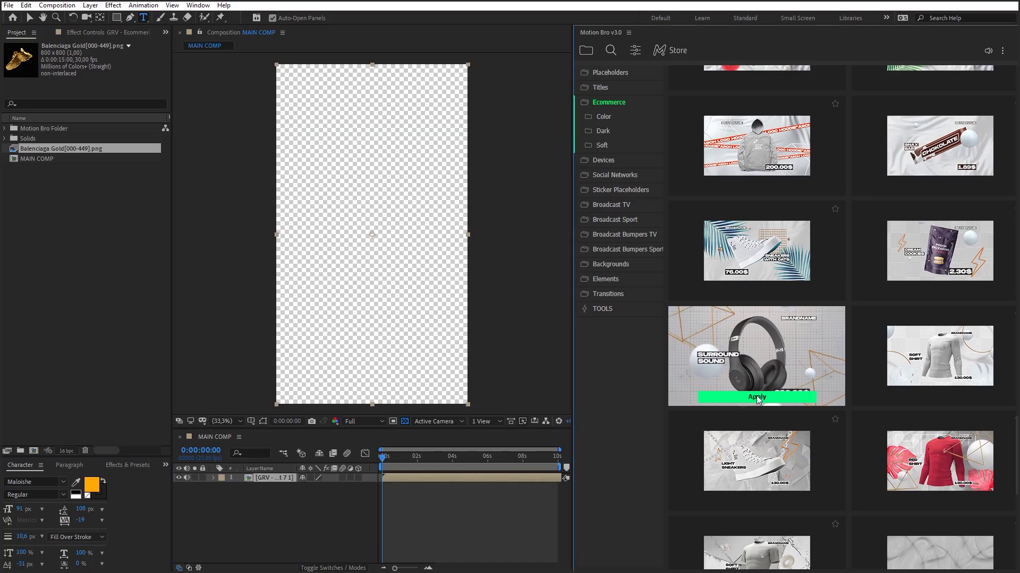
{"action": "left_click_drag", "start_coordinate": [386, 461], "coordinate": [461, 459]}
{"action": "double_click", "coordinate": [274, 480]}
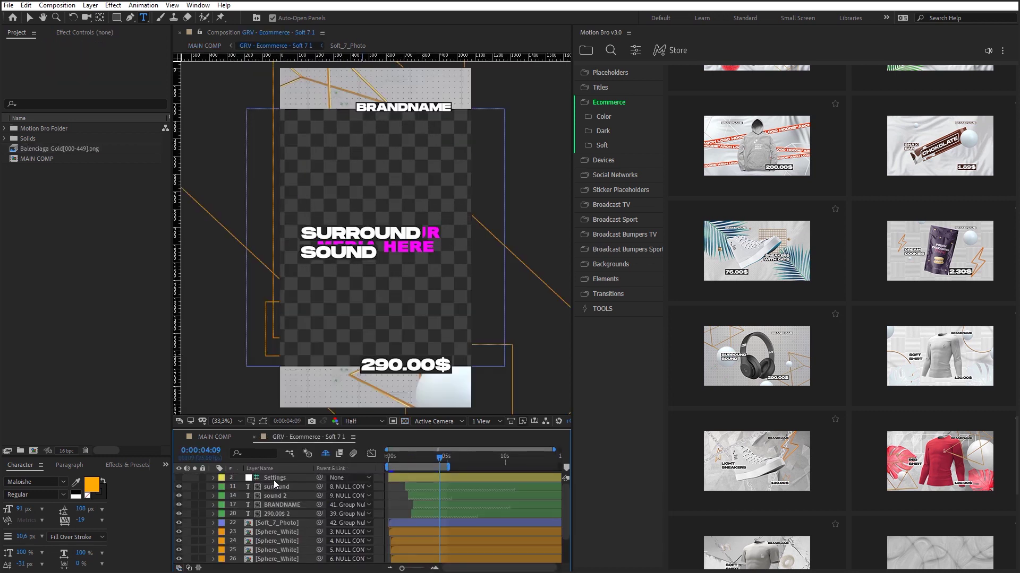
- Replace the BRANDNAME, SURROUND and SOUND texts with MOTION BRO, DO IT and NICELY!
{"action": "double_click", "coordinate": [390, 107]}
{"action": "type", "text": "motion bro"}
{"action": "double_click", "coordinate": [275, 487]}
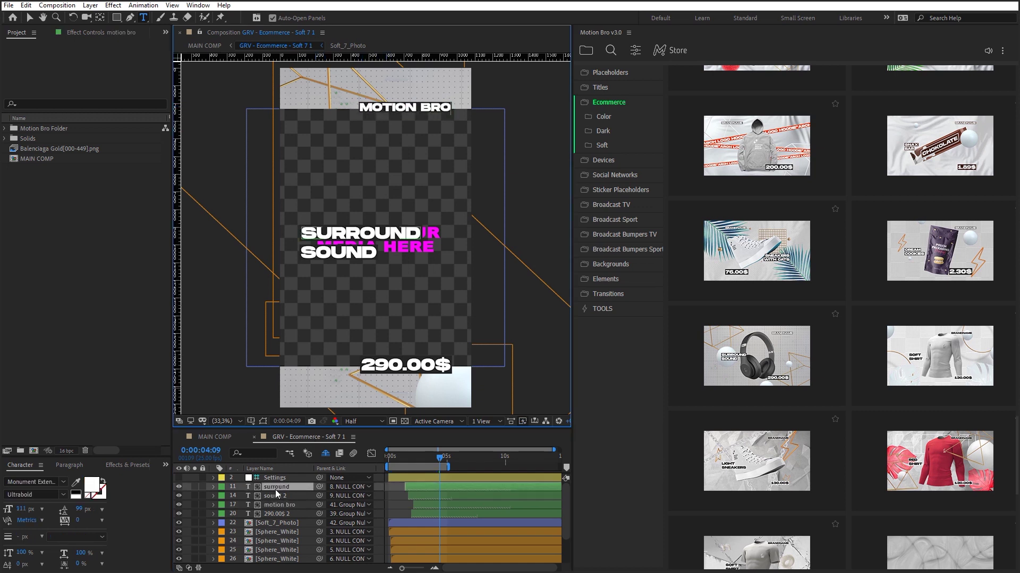
{"action": "type", "text": "do it"}
{"action": "double_click", "coordinate": [280, 494]}
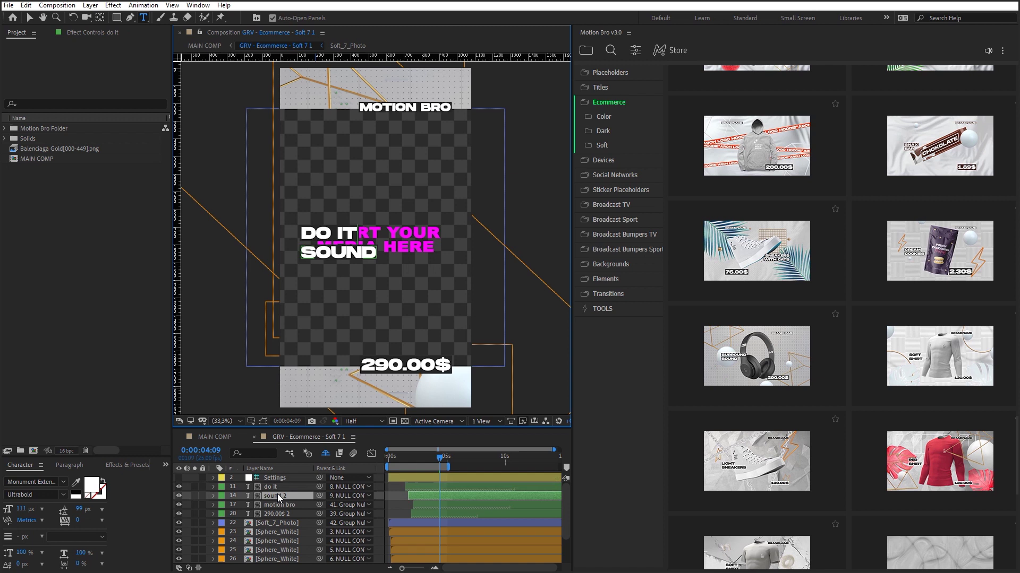
{"action": "type", "text": "nicely!"}
{"action": "left_click", "coordinate": [281, 523]}
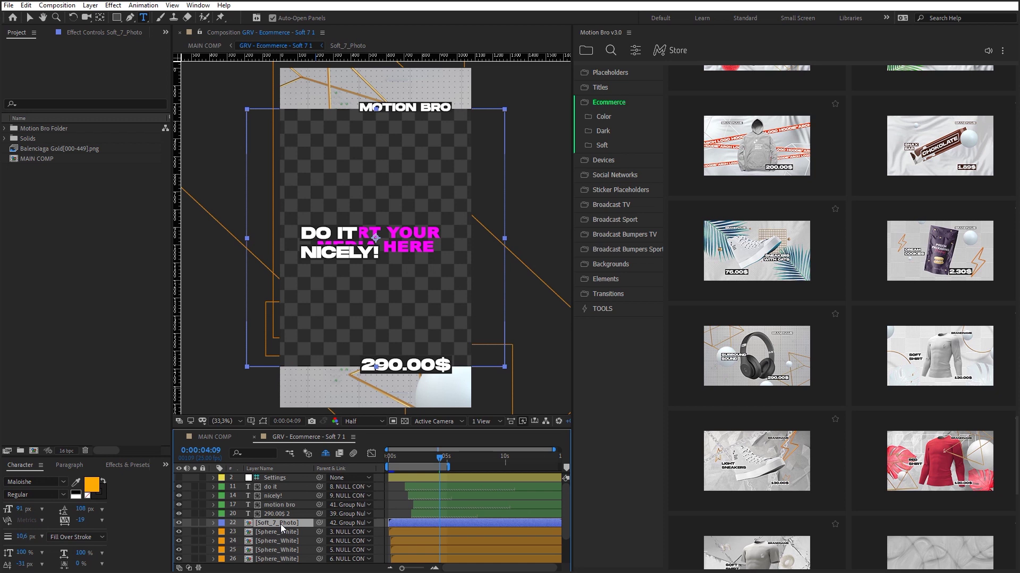
- In the Soft_7_Photo comp, swap the placeholder layer for the gold Balenciaga sneaker footage
{"action": "double_click", "coordinate": [280, 524]}
{"action": "left_click", "coordinate": [294, 479]}
{"action": "key", "text": "Delete"}
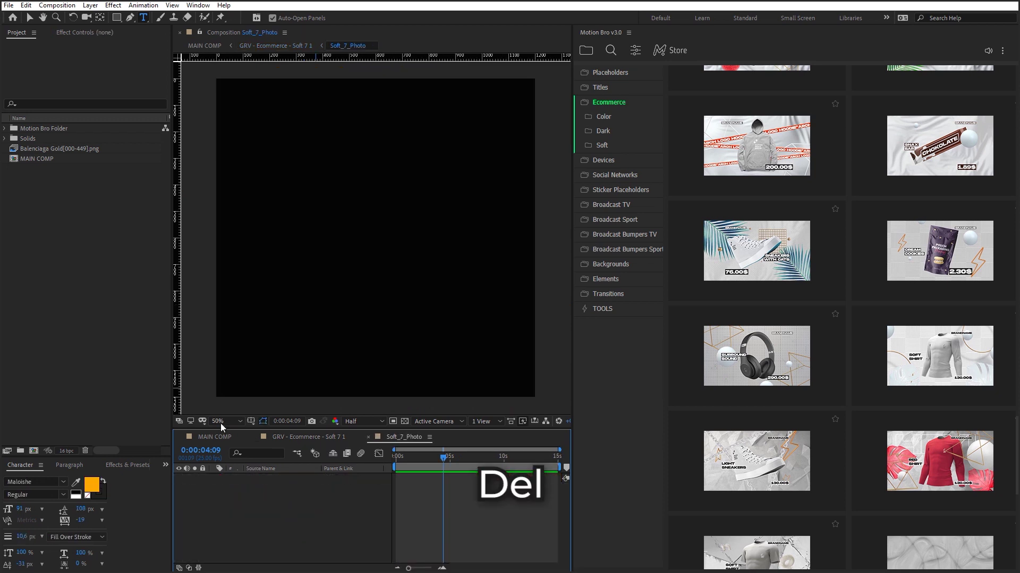
{"action": "left_click_drag", "start_coordinate": [58, 149], "coordinate": [282, 505]}
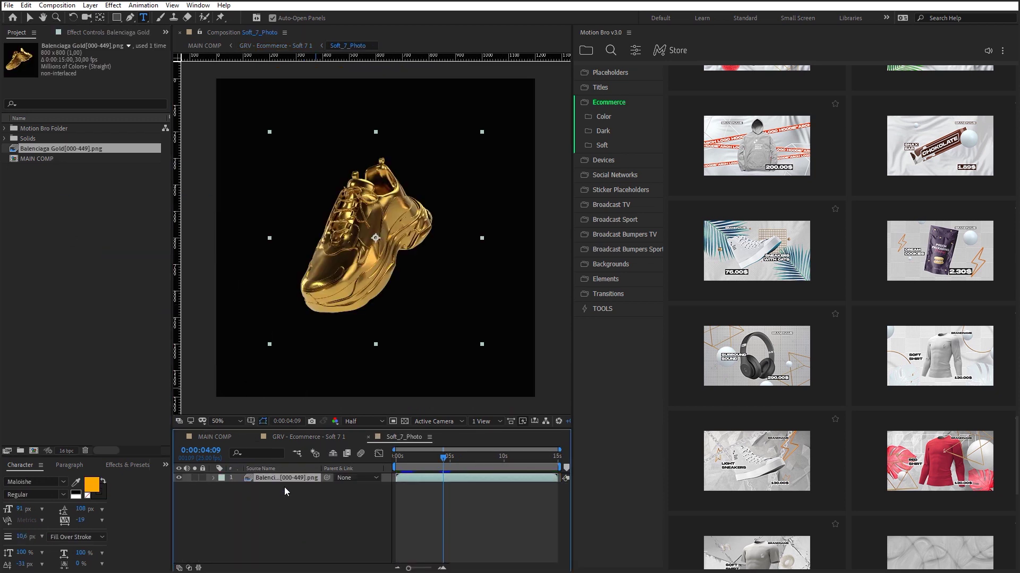
- Back in the GRV - Ecommerce - Soft 7 1 scene, select Settings and zoom to 100% on the MOTION BRO title
{"action": "left_click", "coordinate": [300, 441]}
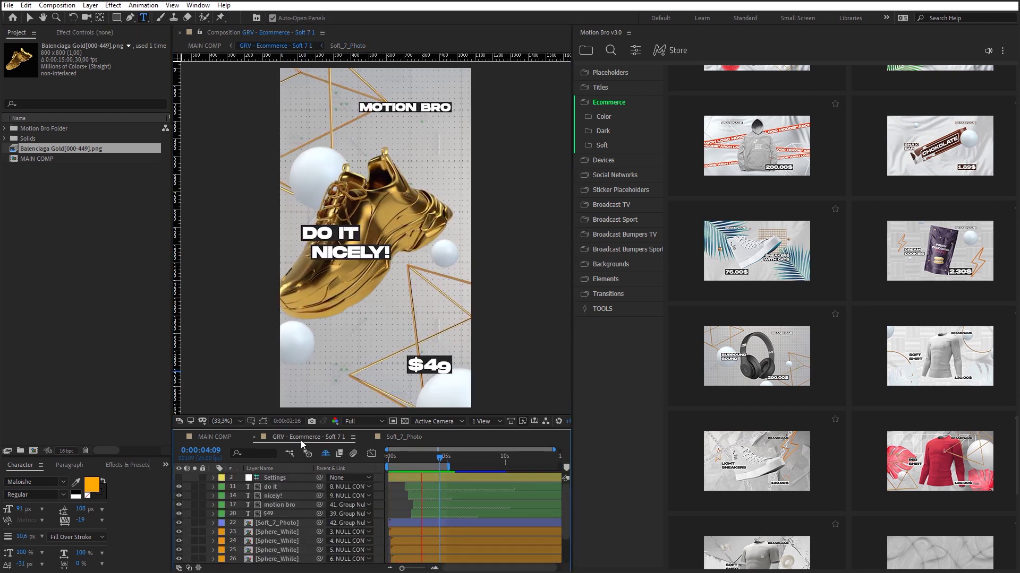
{"action": "left_click", "coordinate": [275, 478]}
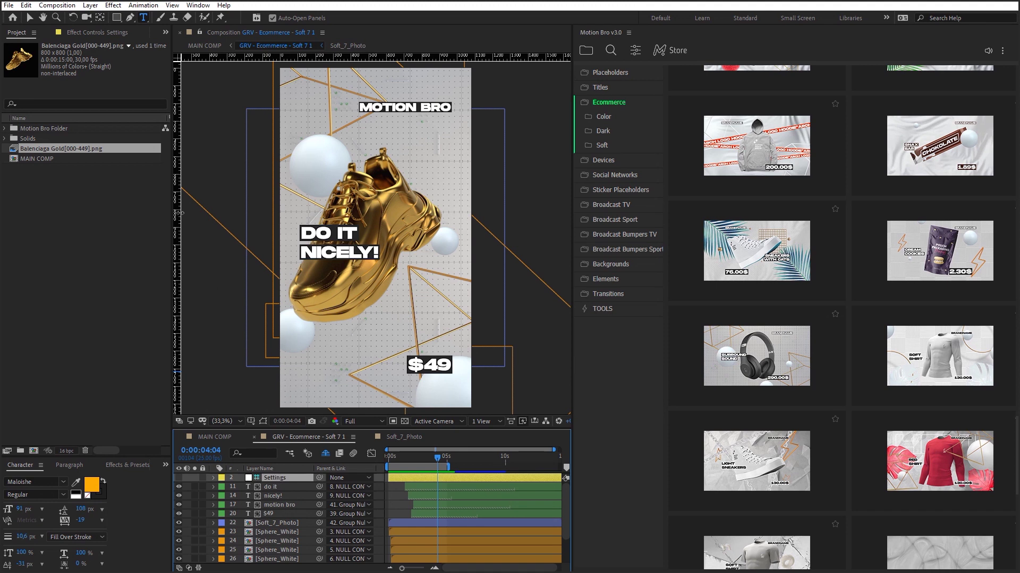
{"action": "key", "text": "h"}
{"action": "scroll", "coordinate": [366, 212], "scroll_direction": "up", "scroll_amount": 3}
{"action": "left_click_drag", "start_coordinate": [455, 177], "coordinate": [374, 383]}
{"action": "key", "text": "ctrl+t"}
- Change Text Bar 1's colour to orange (EC4E00)
{"action": "left_click", "coordinate": [100, 64]}
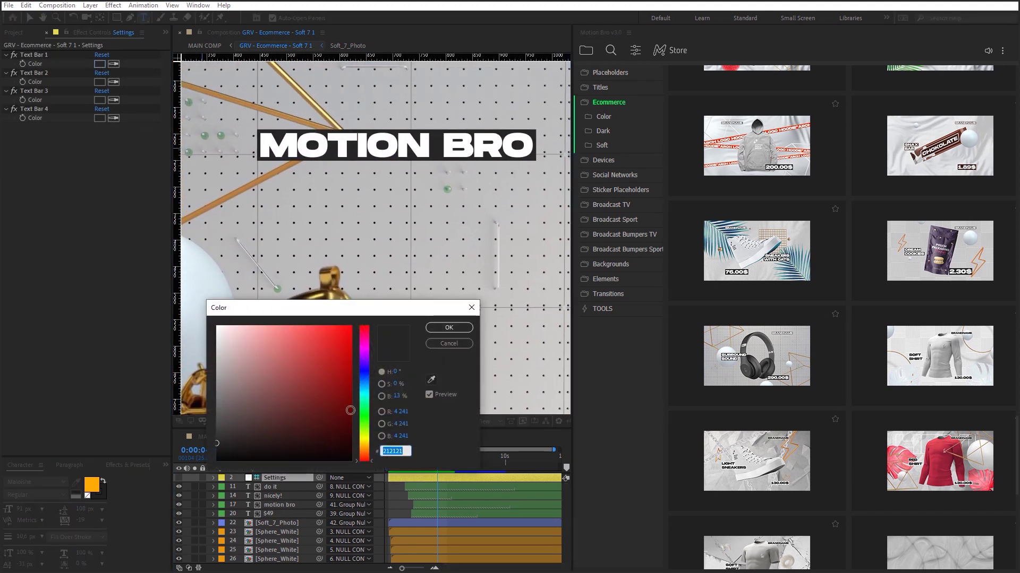
{"action": "left_click", "coordinate": [351, 336]}
{"action": "left_click_drag", "start_coordinate": [376, 454], "coordinate": [370, 457]}
{"action": "left_click", "coordinate": [441, 331]}
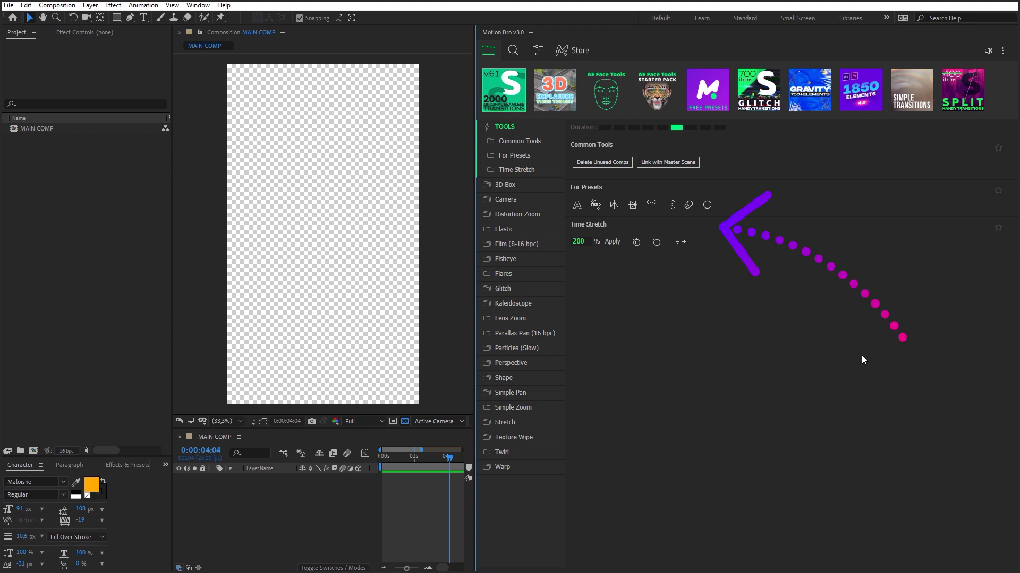
- Show the AE Face Tools pack's tools in Motion Bro and scroll through them
{"action": "left_click", "coordinate": [613, 102]}
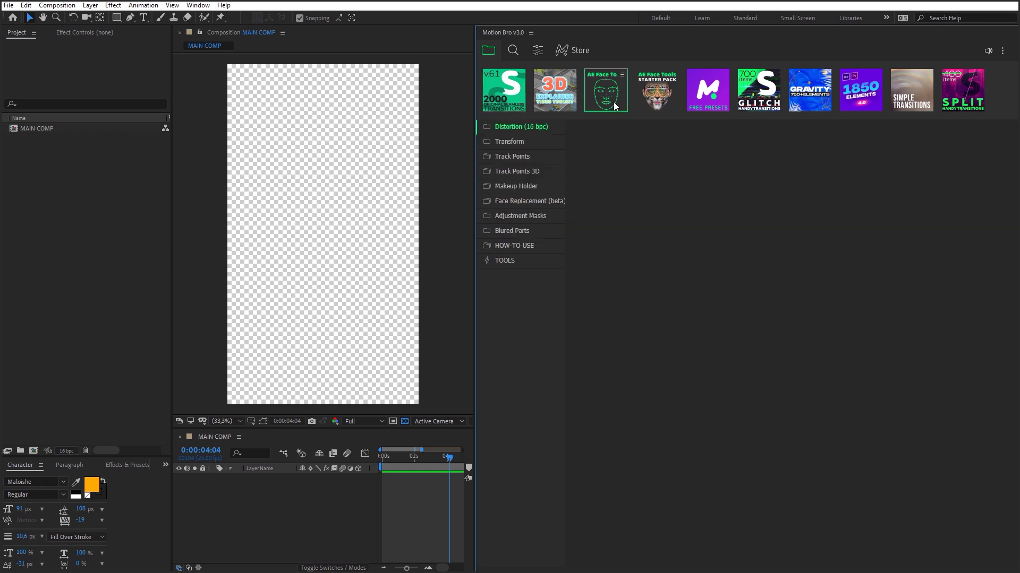
{"action": "left_click", "coordinate": [510, 262]}
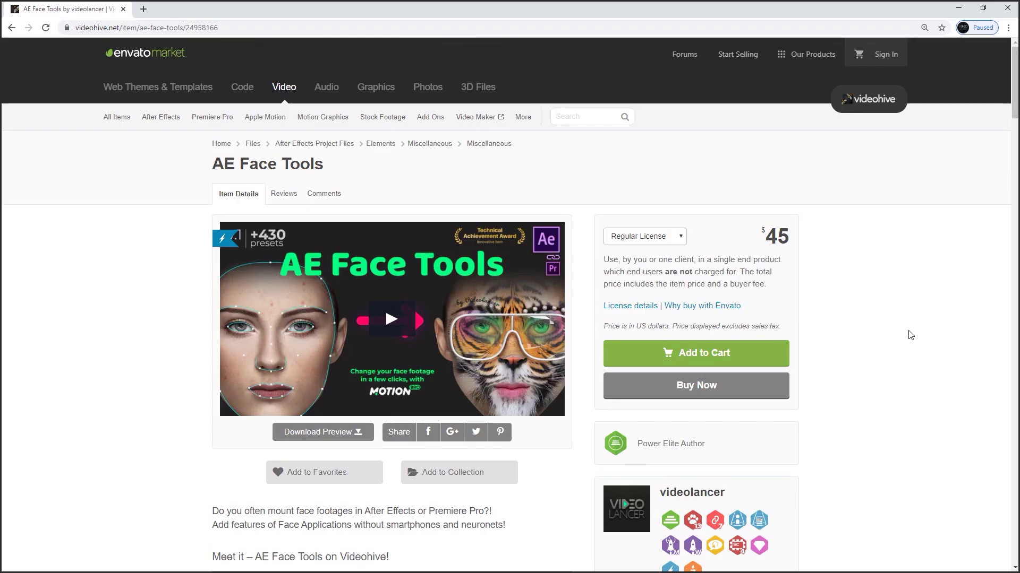
{"action": "scroll", "coordinate": [910, 335], "scroll_direction": "down", "scroll_amount": 5}
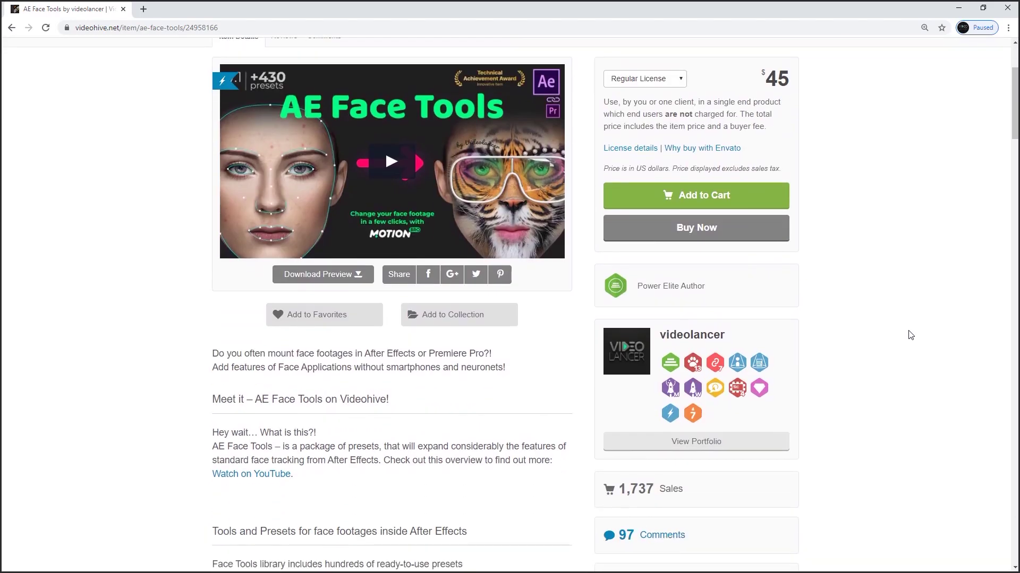
- Scroll the AE Face Tools VideoHive page and follow its Watch on YouTube link
{"action": "scroll", "coordinate": [910, 335], "scroll_direction": "down", "scroll_amount": 5}
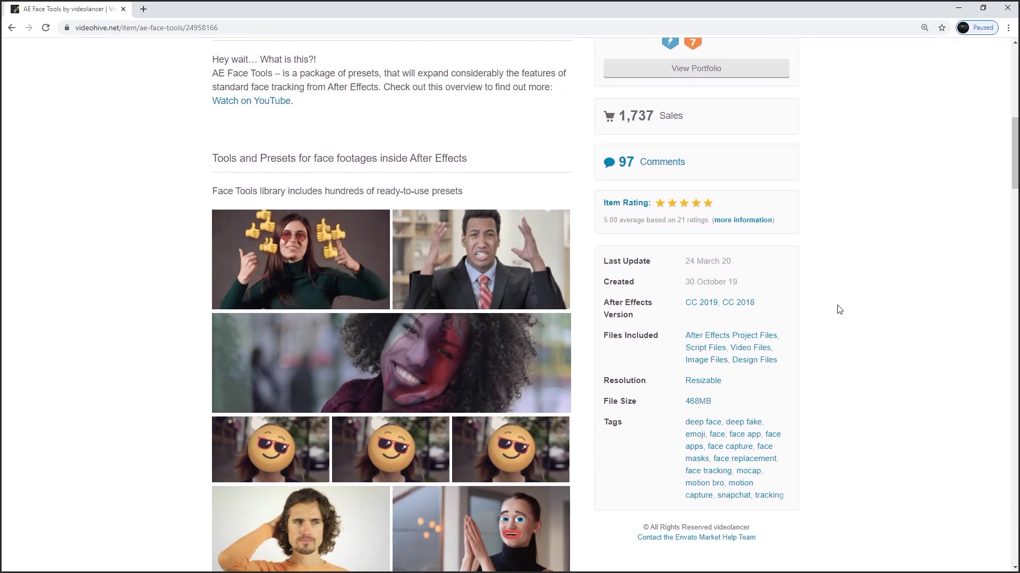
{"action": "left_click", "coordinate": [275, 102]}
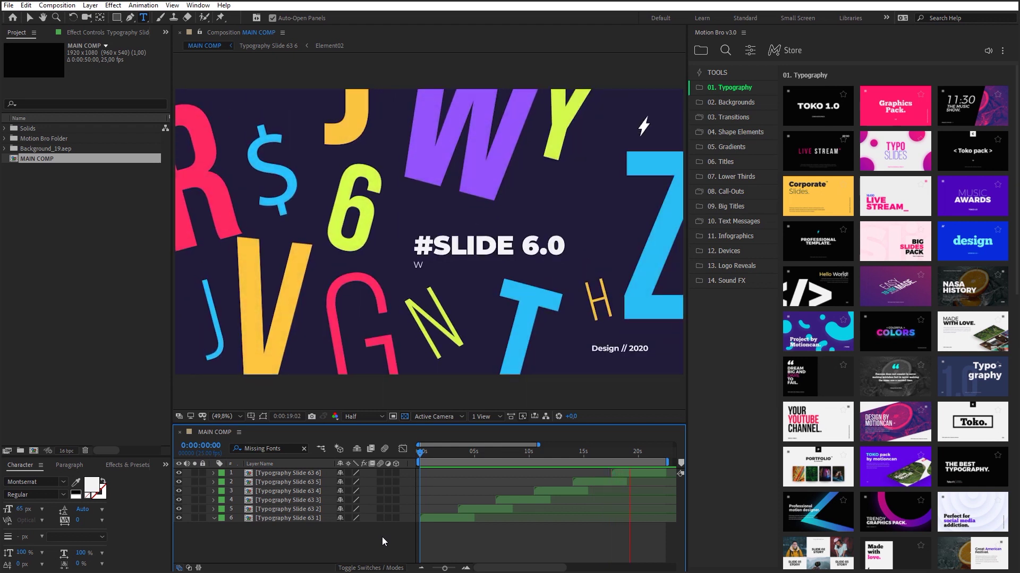
- Select all six Typography Slide layers and link them to master scene Typography Slide 63 1
{"action": "left_click", "coordinate": [298, 477]}
{"action": "left_click", "coordinate": [301, 517], "text": "shift"}
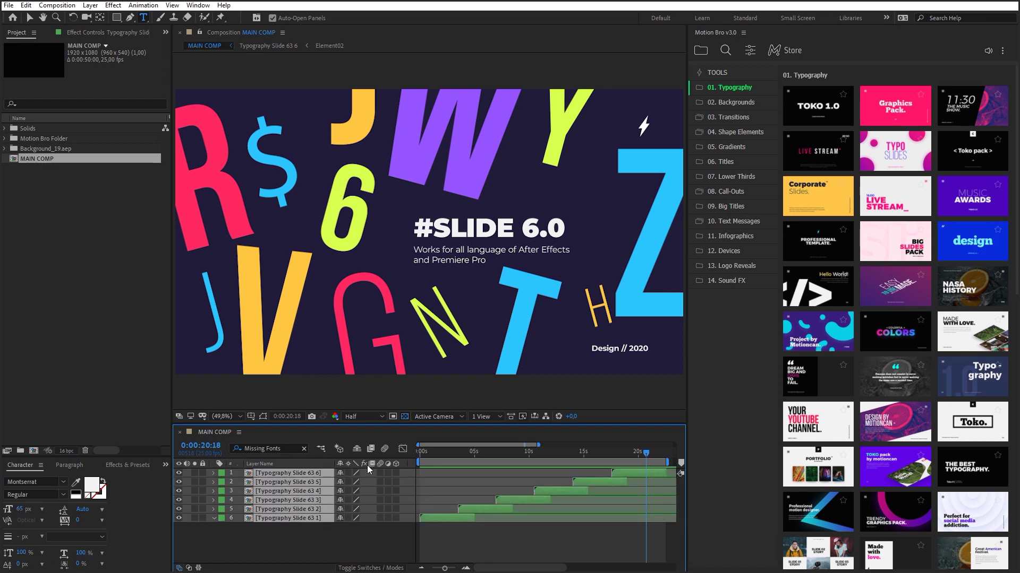
{"action": "left_click", "coordinate": [716, 73]}
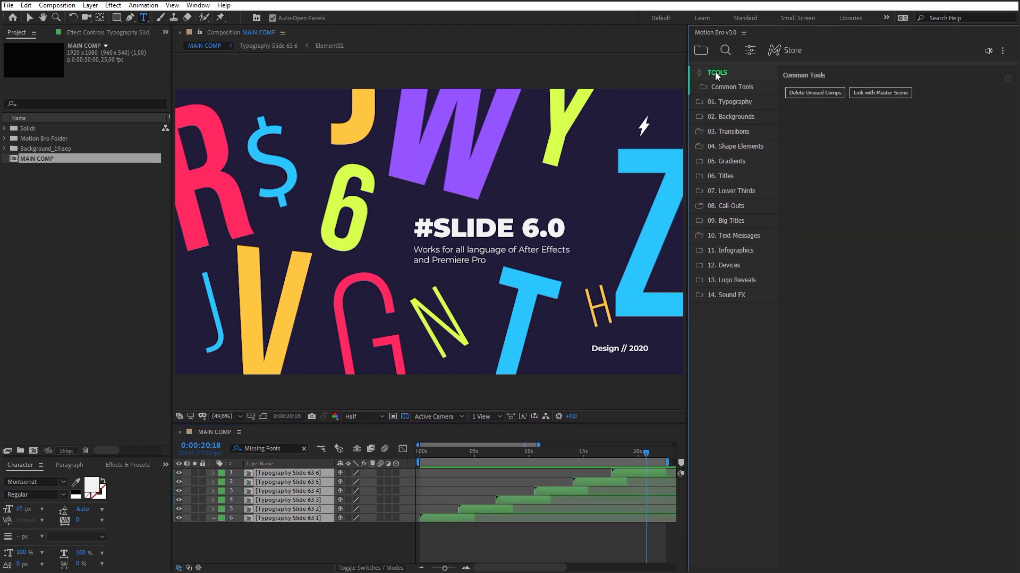
{"action": "left_click", "coordinate": [865, 94]}
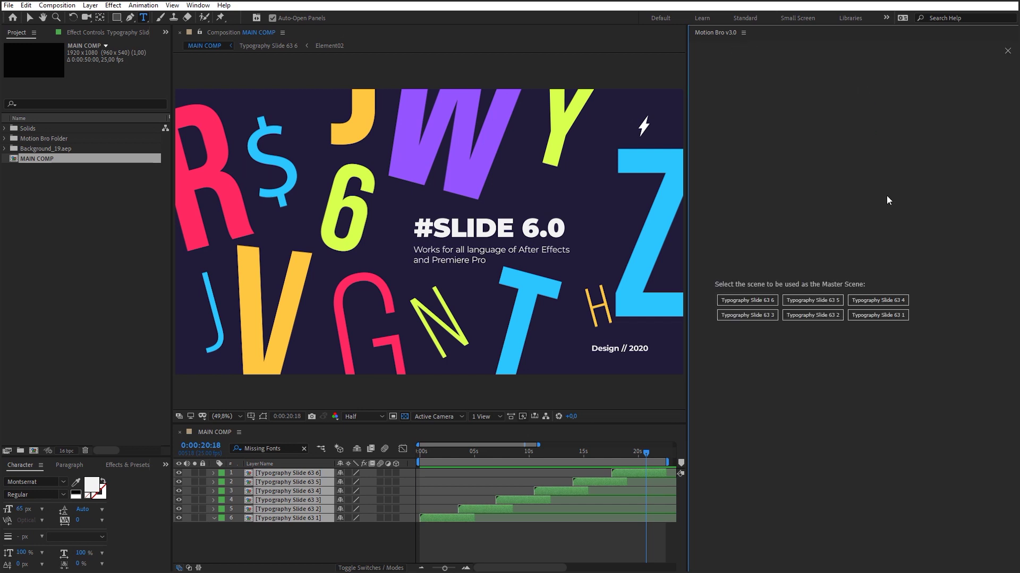
{"action": "left_click", "coordinate": [890, 315]}
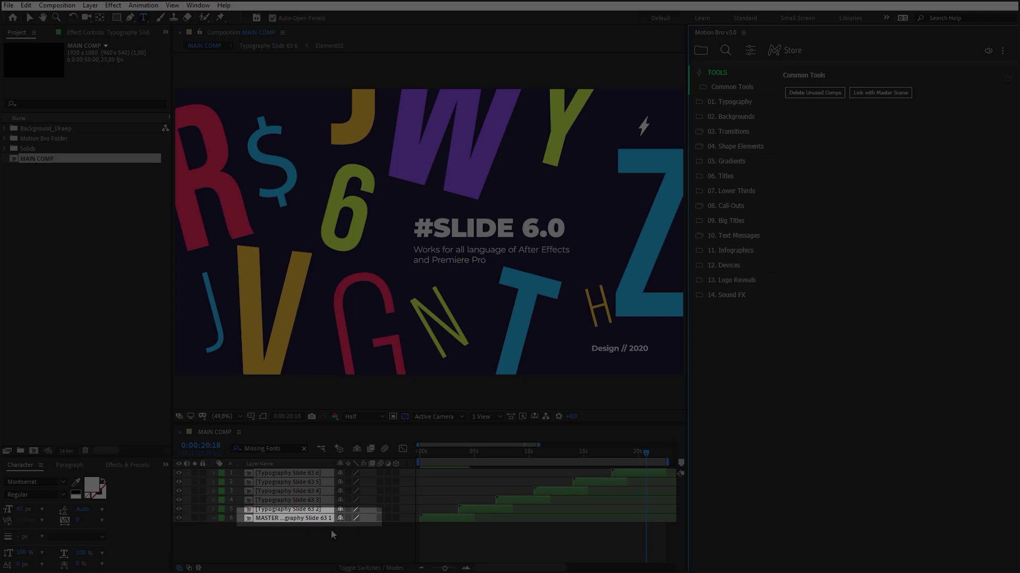
{"action": "left_click", "coordinate": [289, 518]}
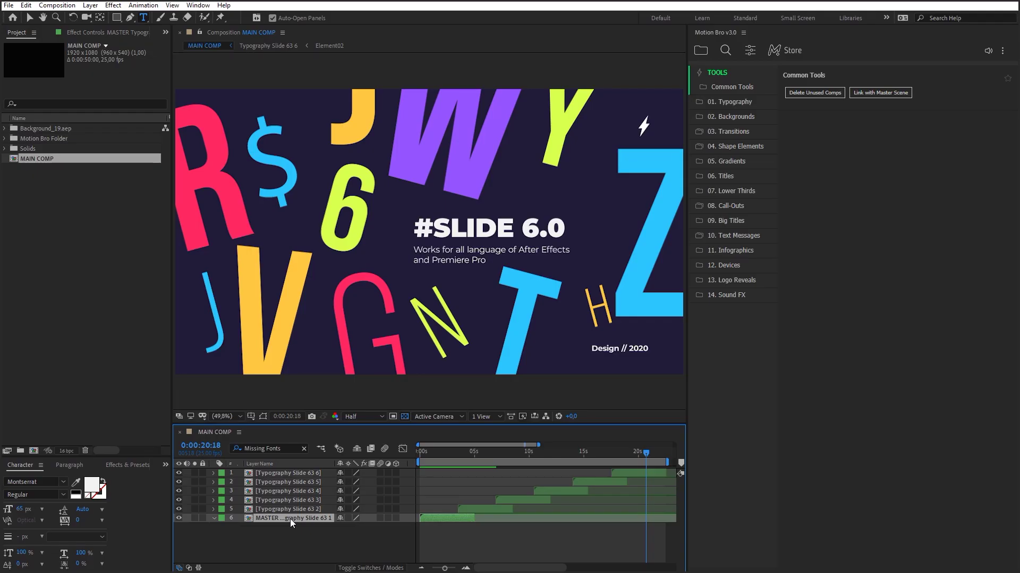
- In the MASTER precomp's Settings, colour Letter 1 green and Letter 2 purple
{"action": "double_click", "coordinate": [290, 518]}
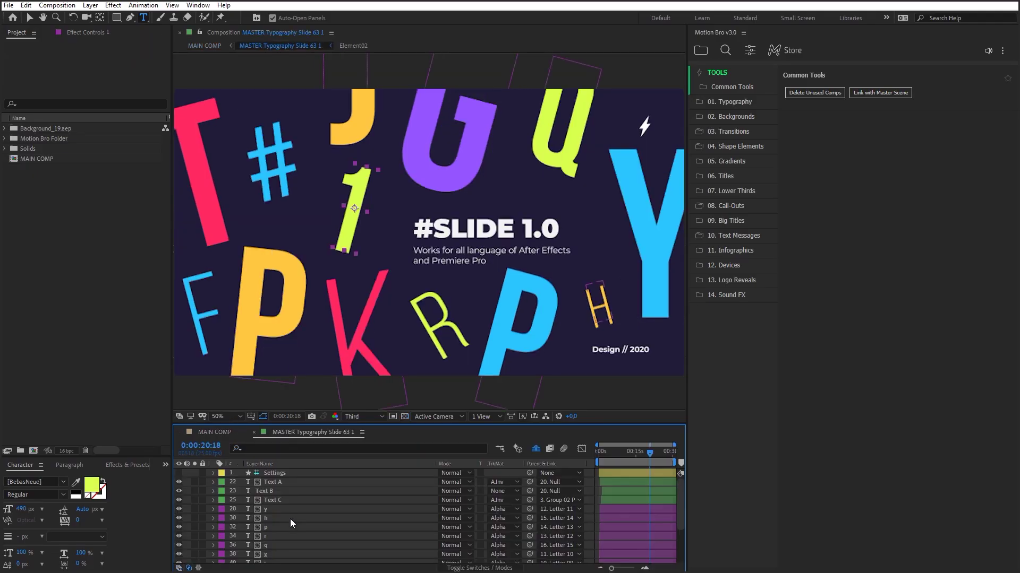
{"action": "left_click", "coordinate": [284, 474]}
{"action": "left_click", "coordinate": [98, 33]}
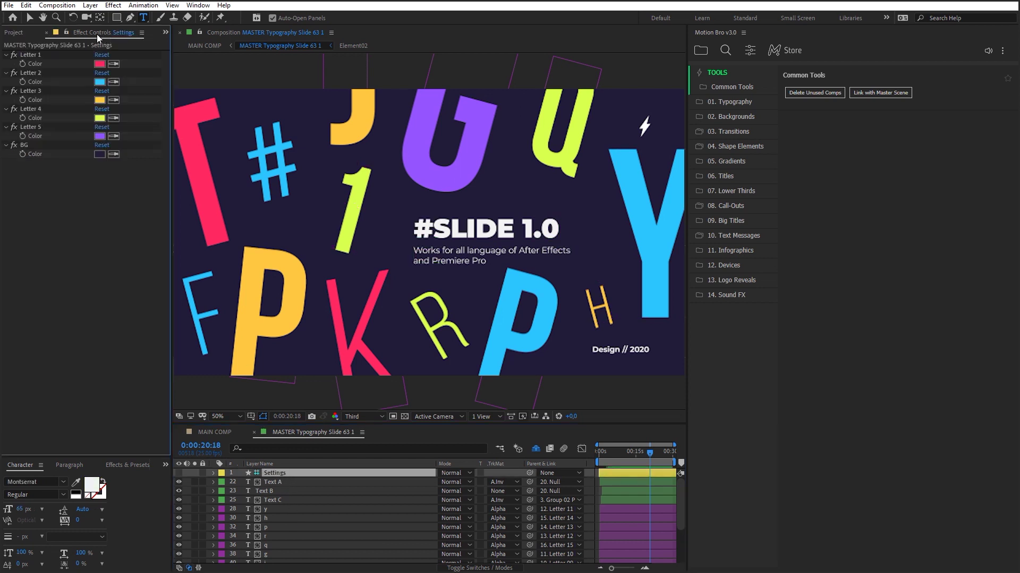
{"action": "left_click", "coordinate": [99, 64]}
{"action": "left_click", "coordinate": [463, 500]}
{"action": "left_click", "coordinate": [547, 420]}
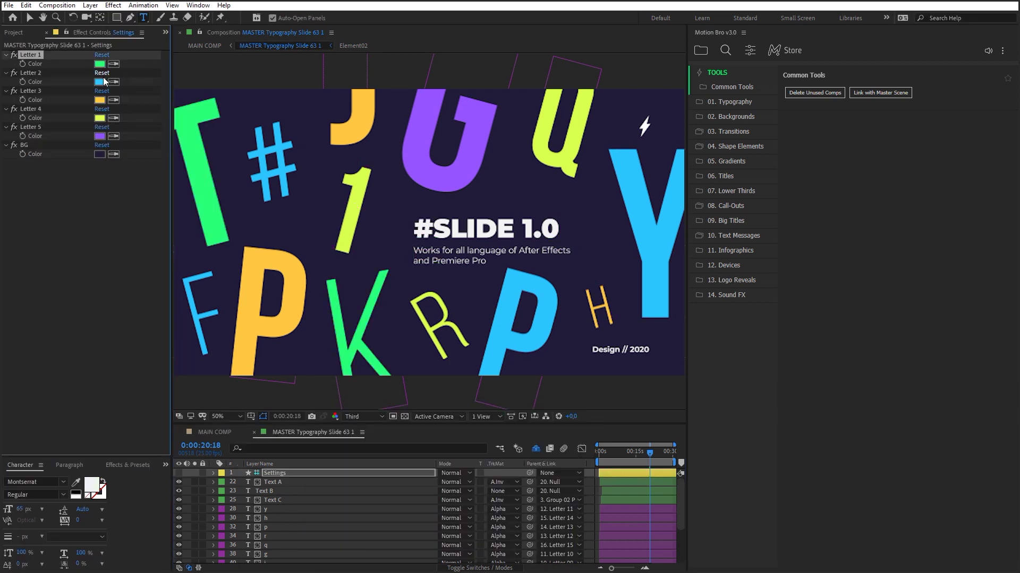
{"action": "left_click", "coordinate": [99, 82]}
{"action": "left_click", "coordinate": [459, 453]}
- Colour Letters 3, 4 and 5 black, grey and red
{"action": "left_click", "coordinate": [547, 420]}
{"action": "left_click", "coordinate": [99, 100]}
{"action": "left_click", "coordinate": [372, 547]}
{"action": "left_click", "coordinate": [547, 419]}
{"action": "left_click", "coordinate": [99, 118]}
{"action": "left_click", "coordinate": [547, 419]}
{"action": "left_click", "coordinate": [99, 136]}
{"action": "left_click", "coordinate": [463, 531]}
{"action": "left_click", "coordinate": [463, 547]}
{"action": "left_click", "coordinate": [547, 419]}
- Set the background to dark grey and preview the recoloured slides in MAIN COMP
{"action": "left_click", "coordinate": [99, 154]}
{"action": "left_click", "coordinate": [321, 545]}
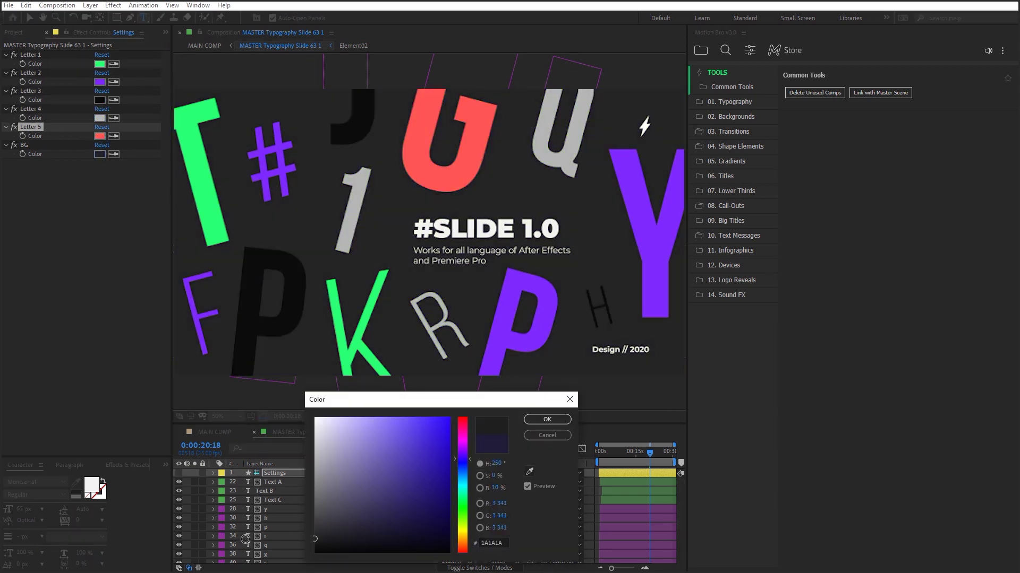
{"action": "left_click", "coordinate": [545, 419]}
{"action": "left_click", "coordinate": [215, 431]}
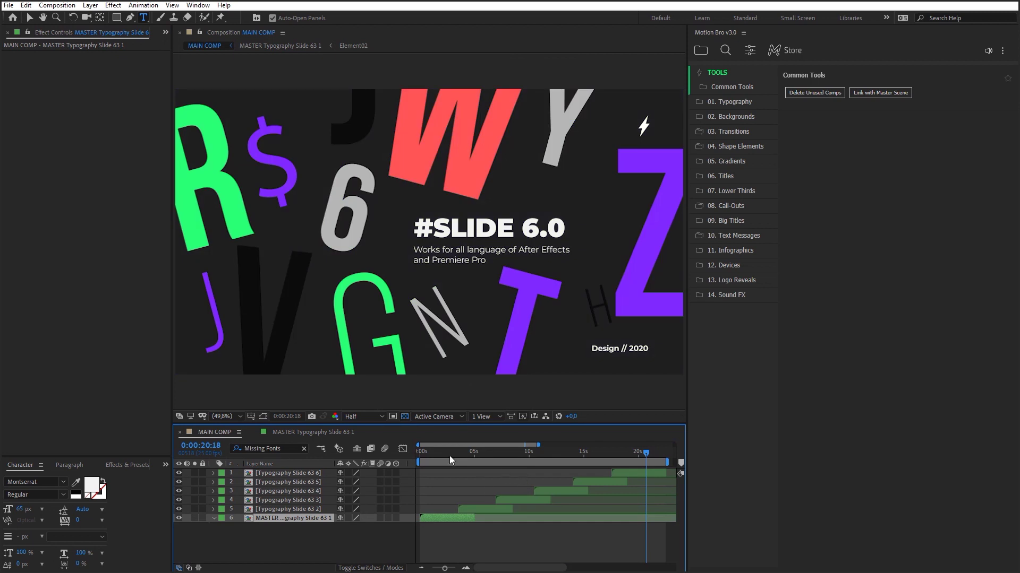
{"action": "left_click_drag", "start_coordinate": [433, 454], "coordinate": [569, 480]}
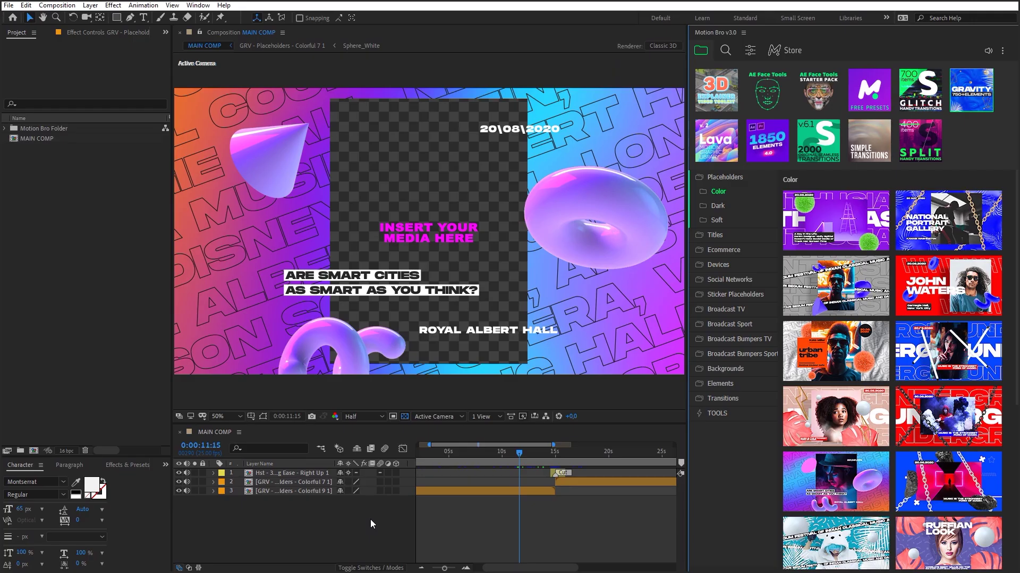
- Filter the Project panel to Unused items and run Motion Bro's Delete Unused Comps
{"action": "left_click", "coordinate": [9, 105]}
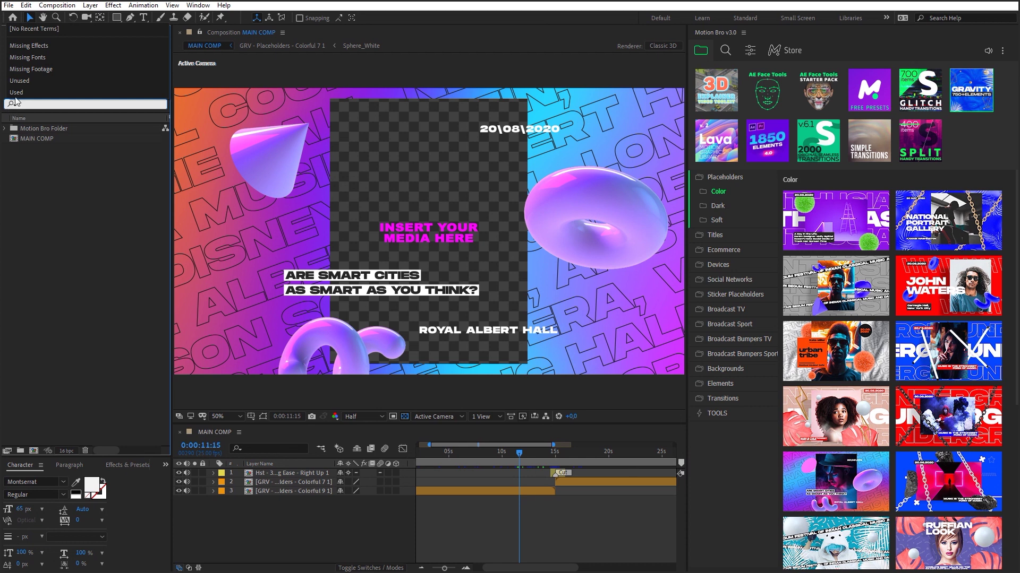
{"action": "left_click", "coordinate": [23, 81]}
{"action": "left_click_drag", "start_coordinate": [165, 150], "coordinate": [174, 260]}
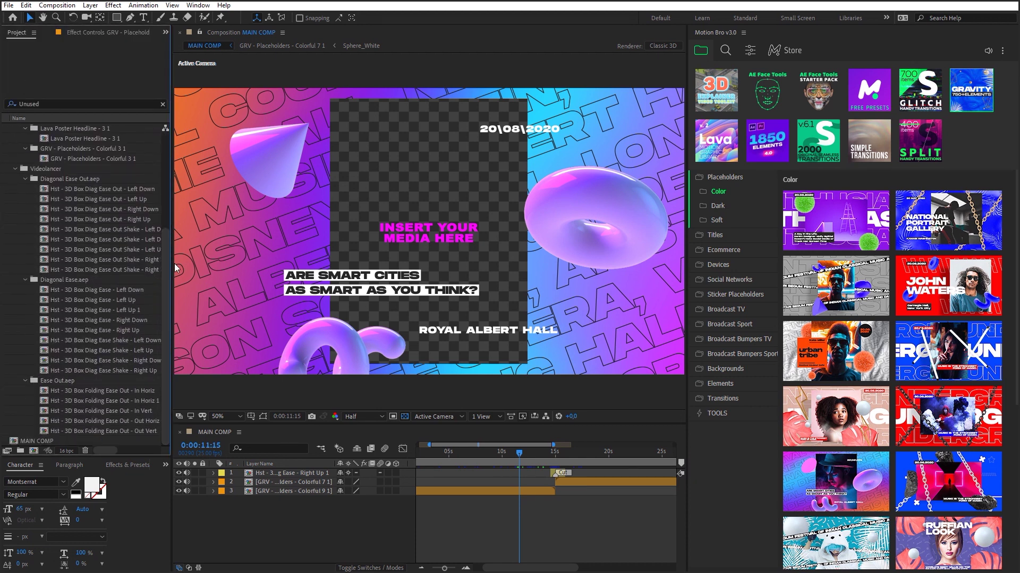
{"action": "left_click", "coordinate": [714, 413]}
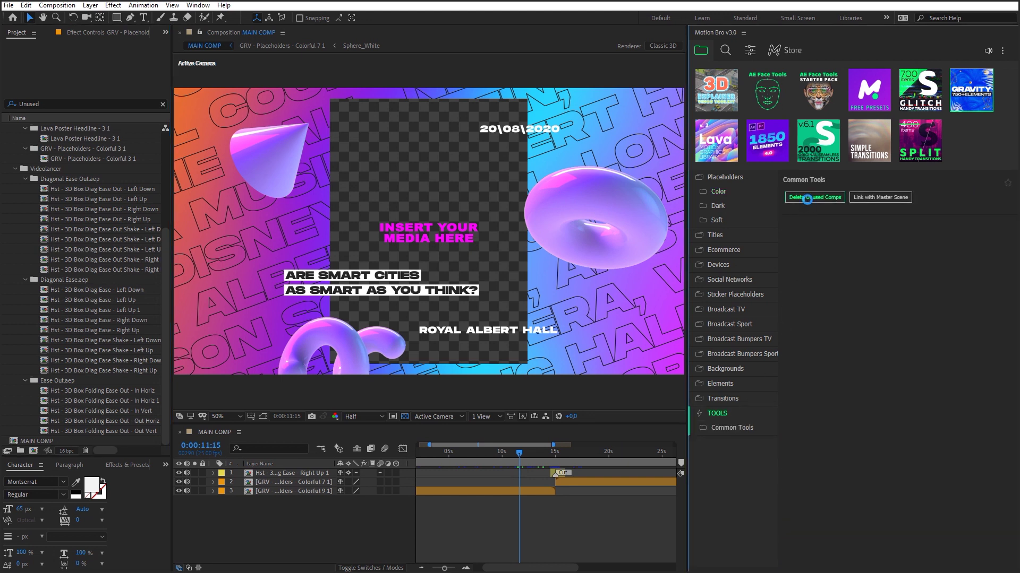
{"action": "left_click", "coordinate": [807, 198]}
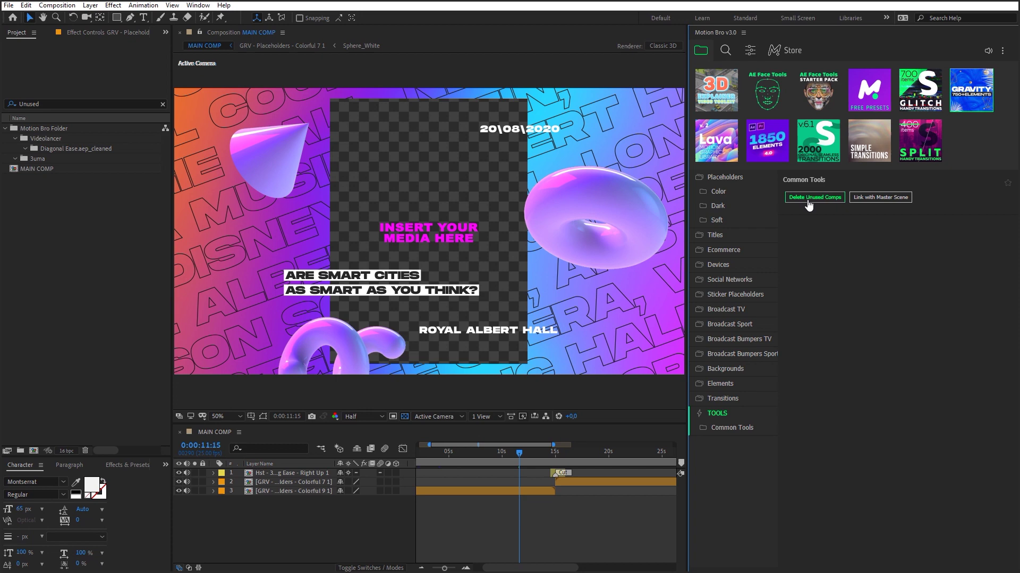